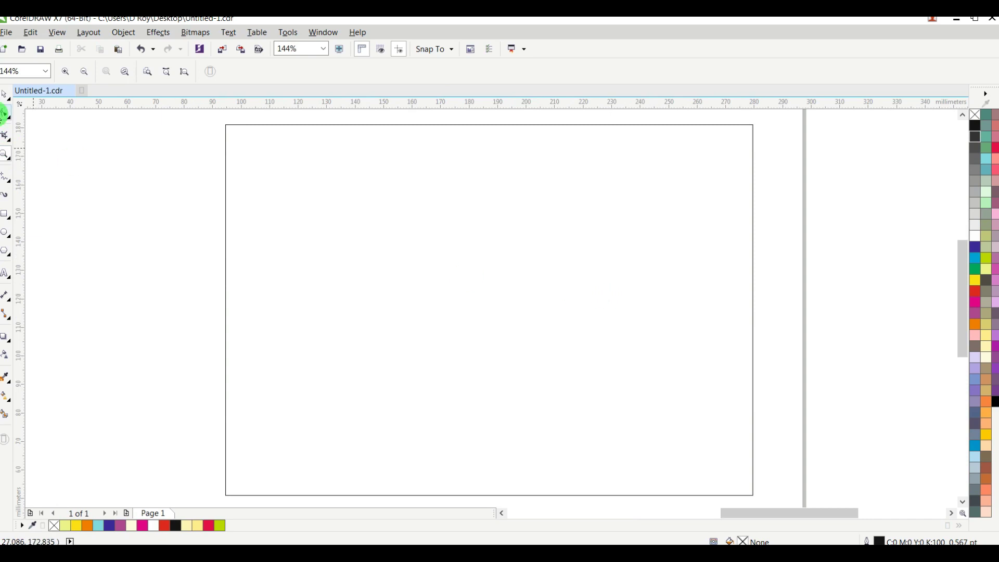
# Step: Fill the large empty rectangle with blue (C:100 M:100 Y:0 K:0) and remove its outline
pyautogui.click(4, 98)
pyautogui.click(272, 154)
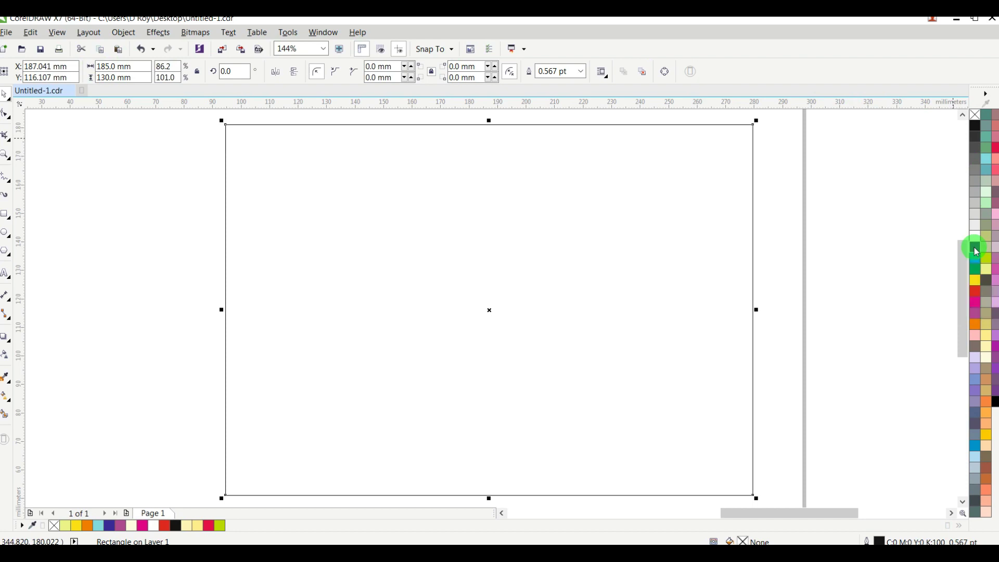
pyautogui.click(977, 252)
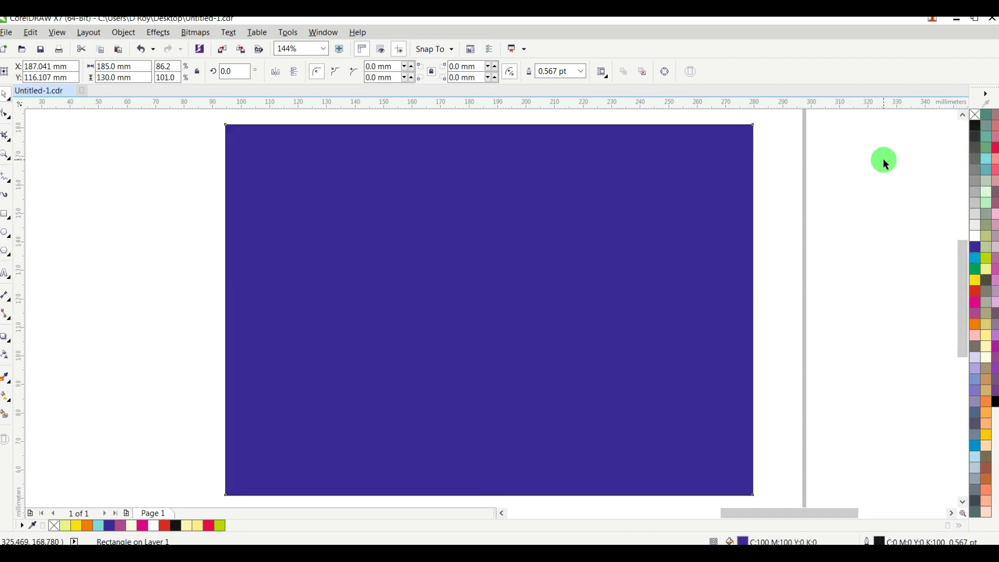
pyautogui.scroll(5, 760, 127)
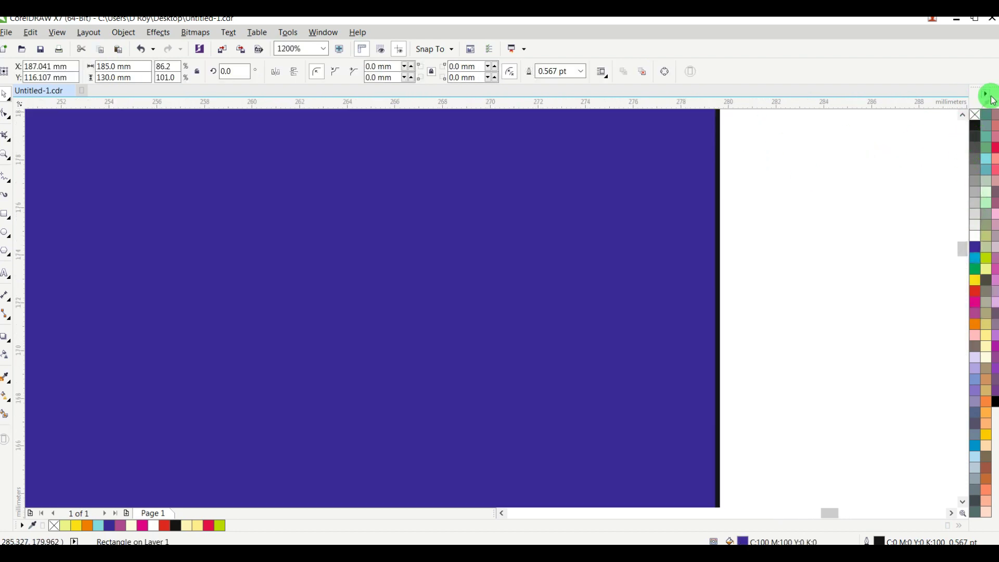
pyautogui.click(782, 178)
pyautogui.scroll(-7, 783, 178)
pyautogui.scroll(4, 802, 204)
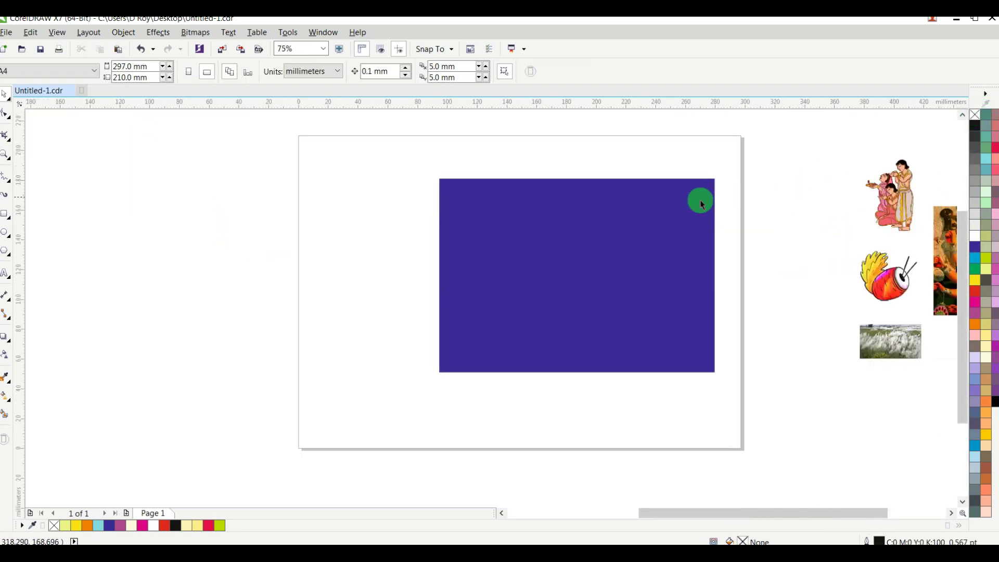
pyautogui.click(676, 247)
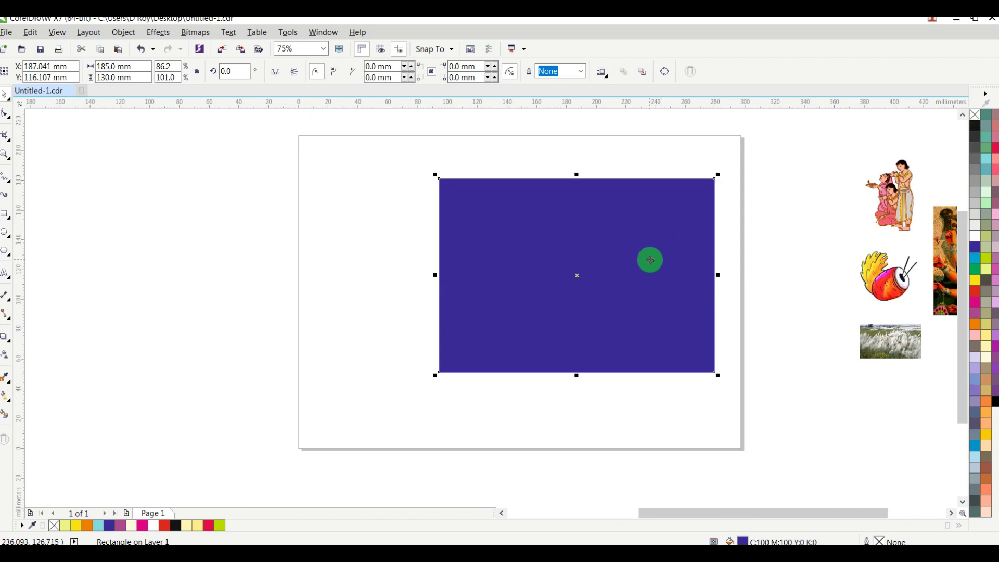
# Step: Apply a horizontal linear fountain fill to the rectangle, running from blue at the left edge to purple-pink toward the right
pyautogui.scroll(2, 649, 258)
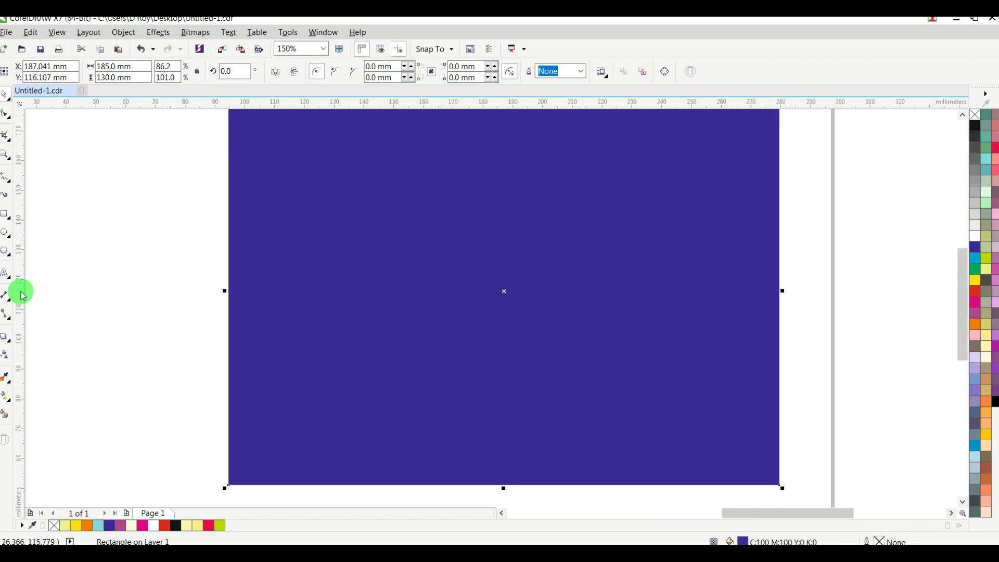
pyautogui.click(7, 398)
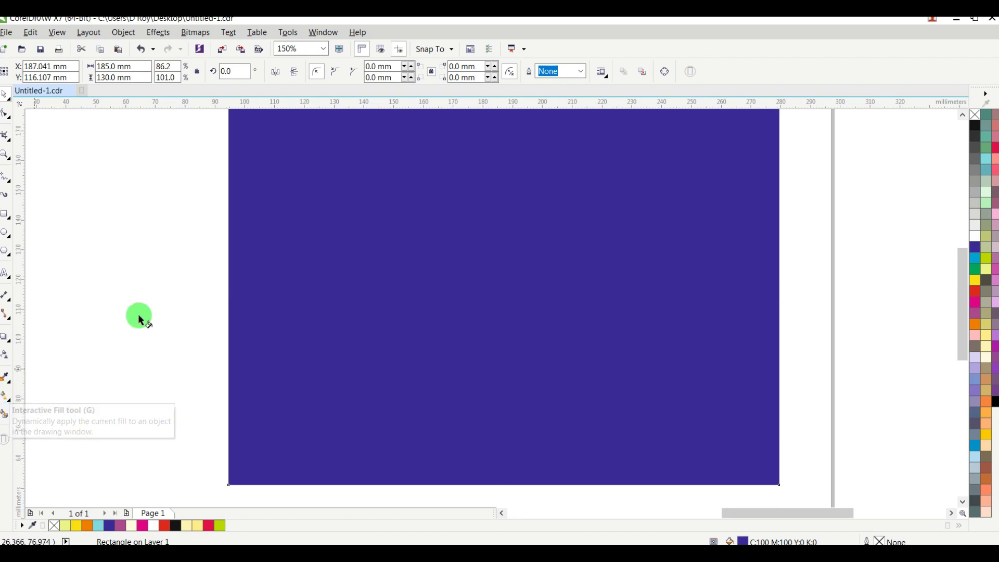
pyautogui.moveTo(230, 284); pyautogui.dragTo(724, 288)
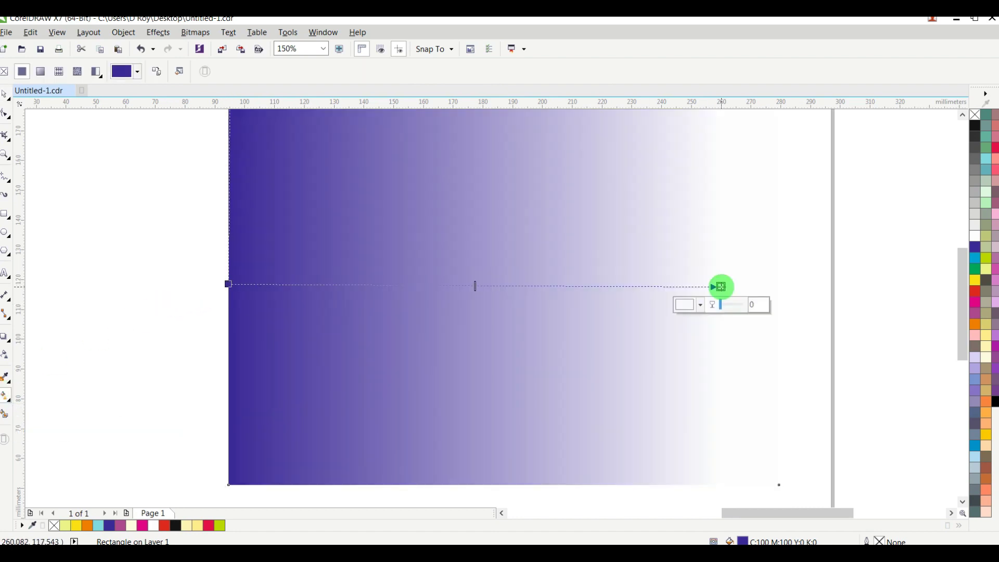
pyautogui.moveTo(980, 317)
pyautogui.mouseDown()
pyautogui.moveTo(888, 299)
pyautogui.moveTo(670, 287)
pyautogui.mouseUp()
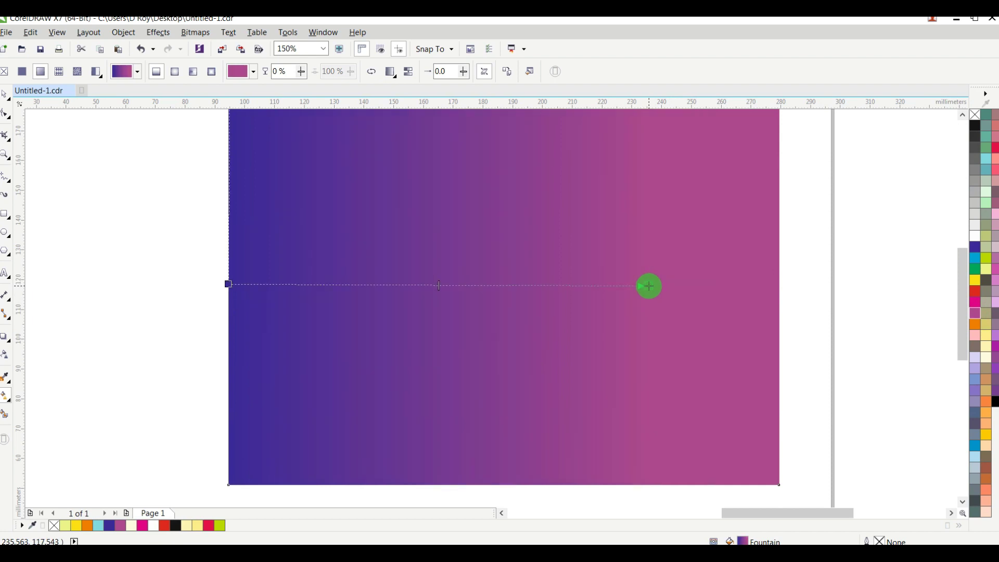
pyautogui.click(649, 287)
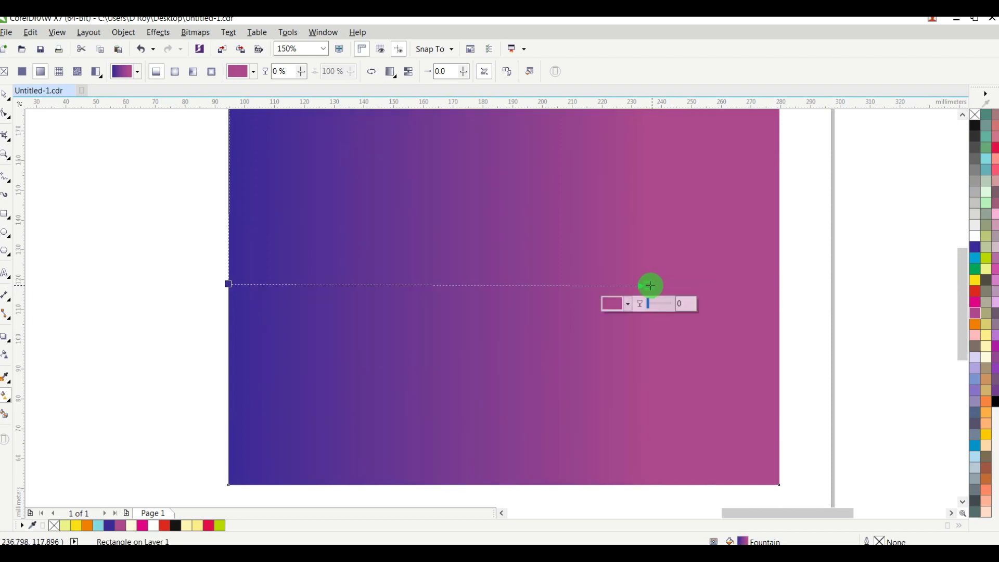
pyautogui.moveTo(652, 286); pyautogui.dragTo(640, 282)
pyautogui.click(640, 282)
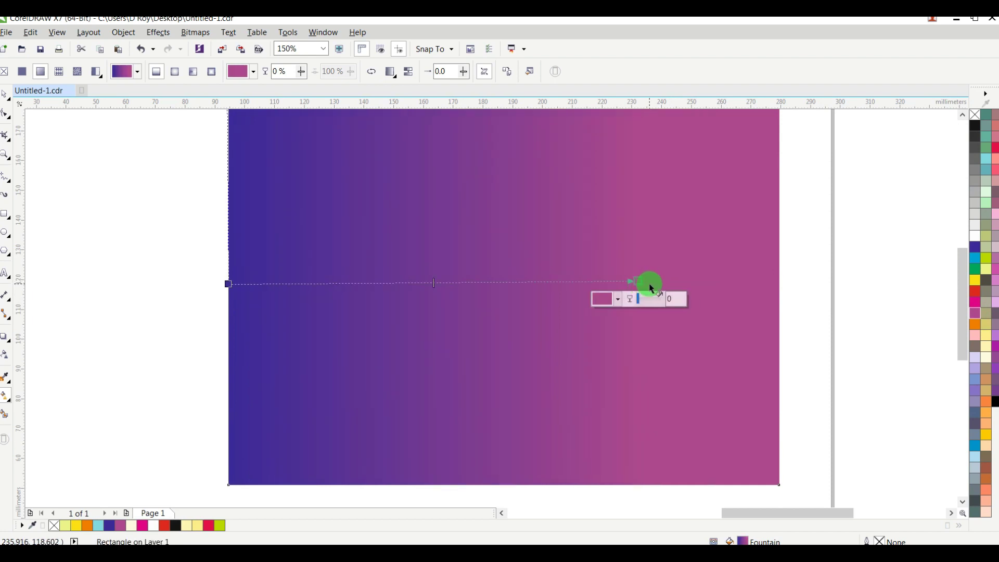
pyautogui.scroll(-2, 651, 287)
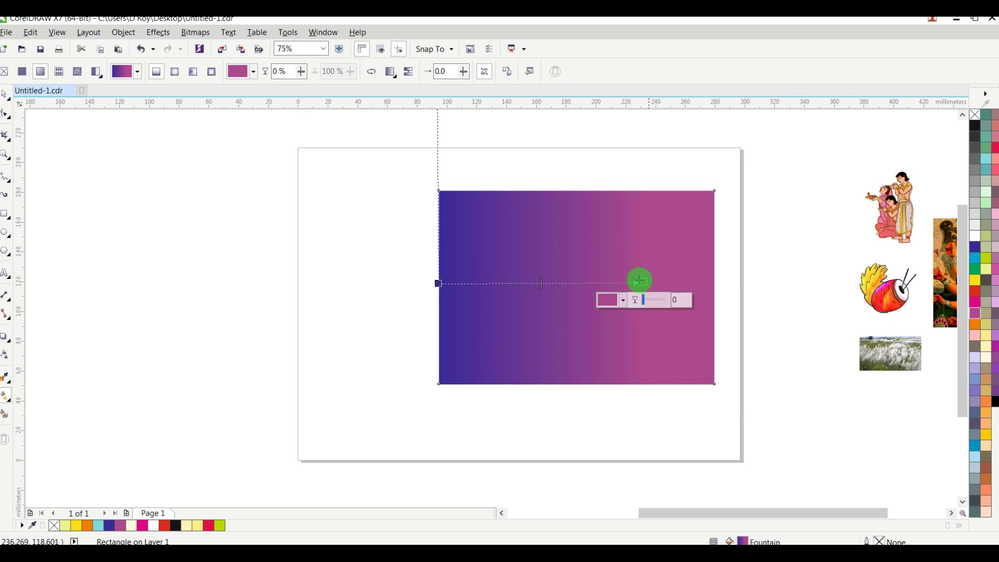
pyautogui.click(6, 95)
pyautogui.click(83, 132)
pyautogui.scroll(2, 641, 249)
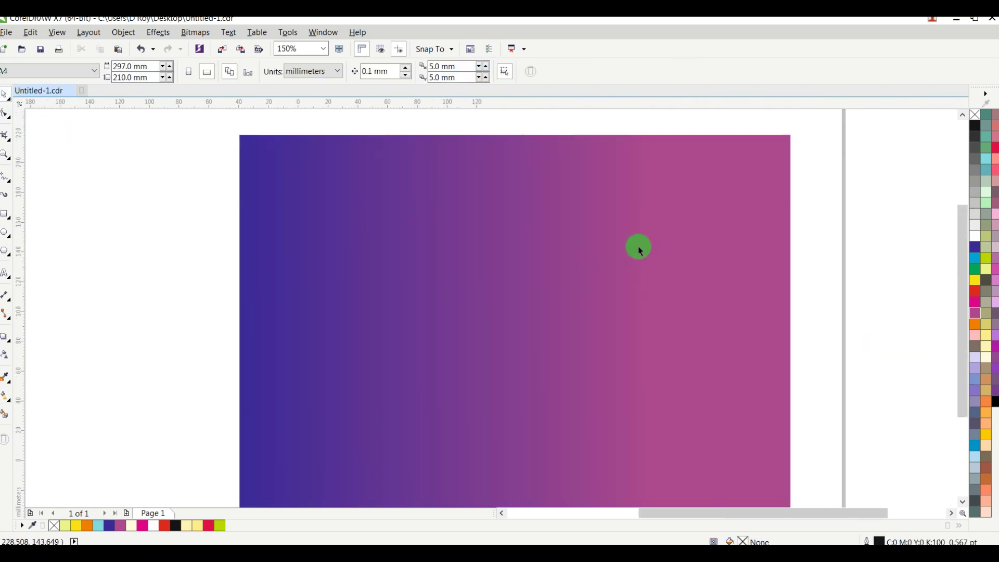
# Step: Move the drum picture onto the page beside the rectangle and give it a diagonal linear transparency at about -52.9°
pyautogui.scroll(-2, 641, 249)
pyautogui.moveTo(864, 290); pyautogui.dragTo(393, 285)
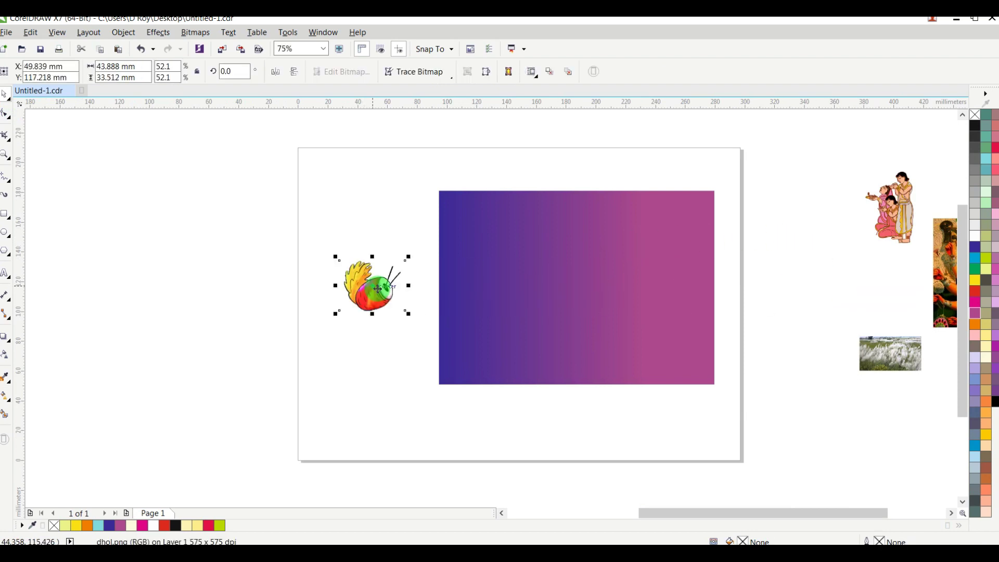
pyautogui.scroll(2, 395, 286)
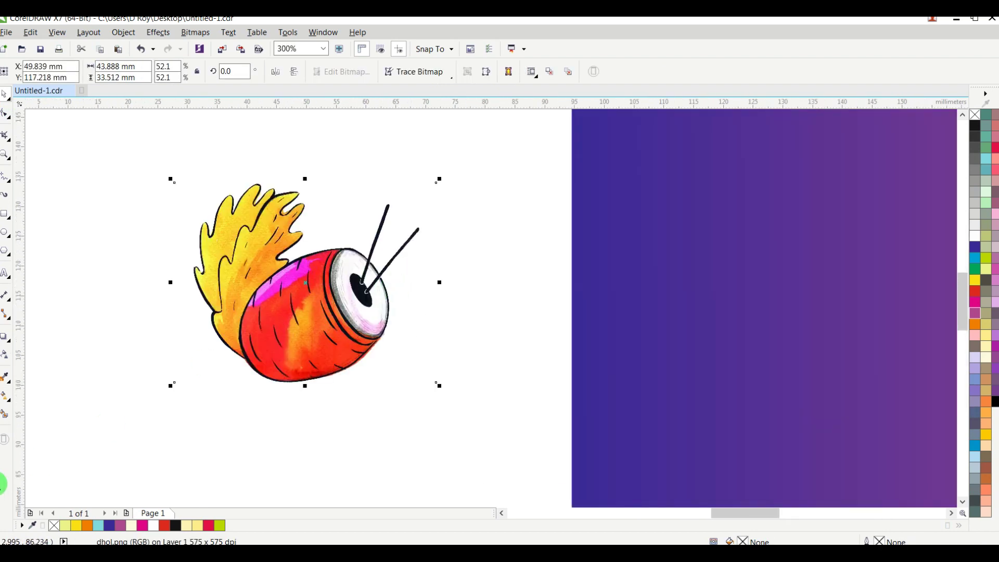
pyautogui.click(15, 348)
pyautogui.moveTo(174, 188); pyautogui.dragTo(385, 374)
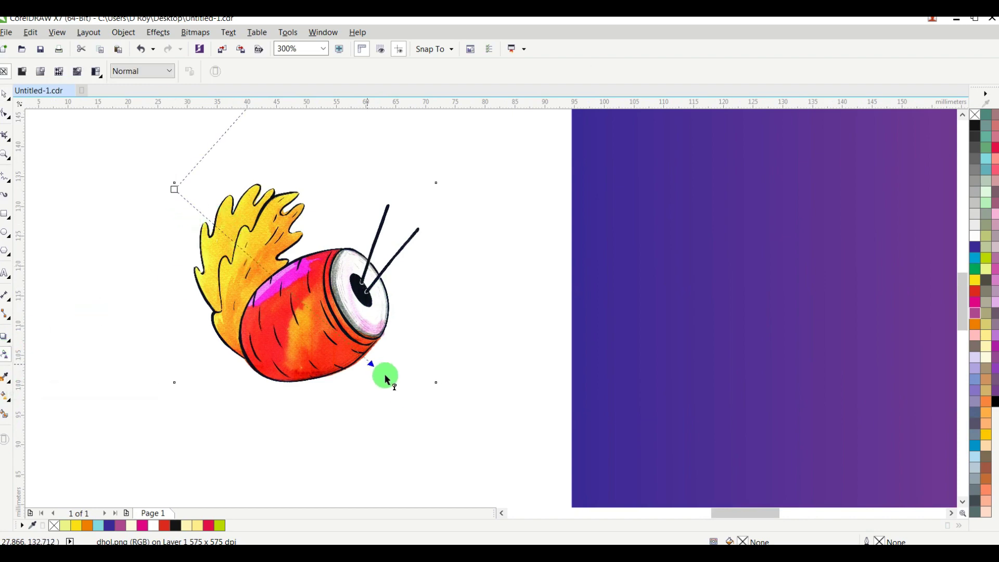
pyautogui.moveTo(458, 439); pyautogui.dragTo(456, 435)
pyautogui.scroll(-2, 301, 302)
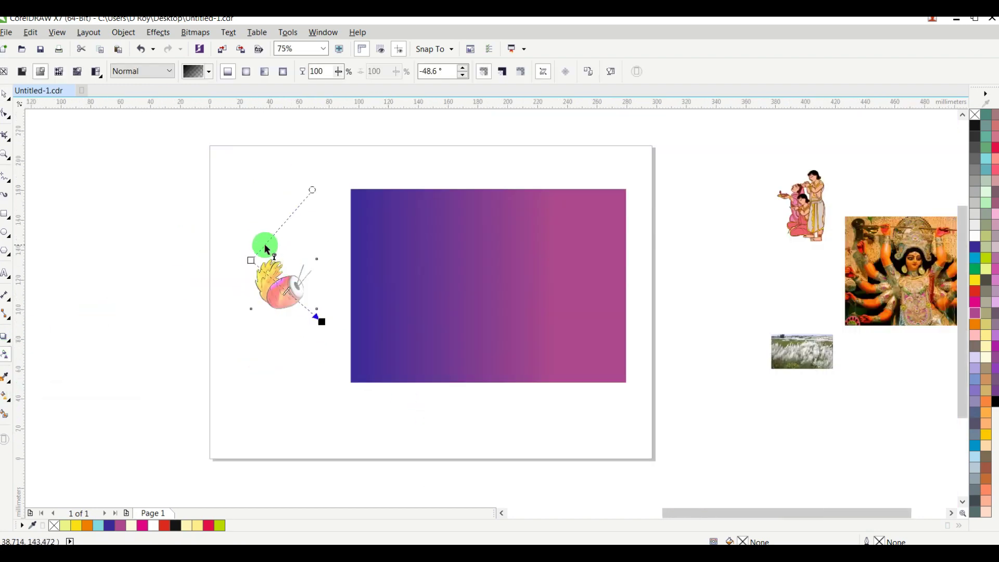
pyautogui.moveTo(253, 260); pyautogui.dragTo(139, 138)
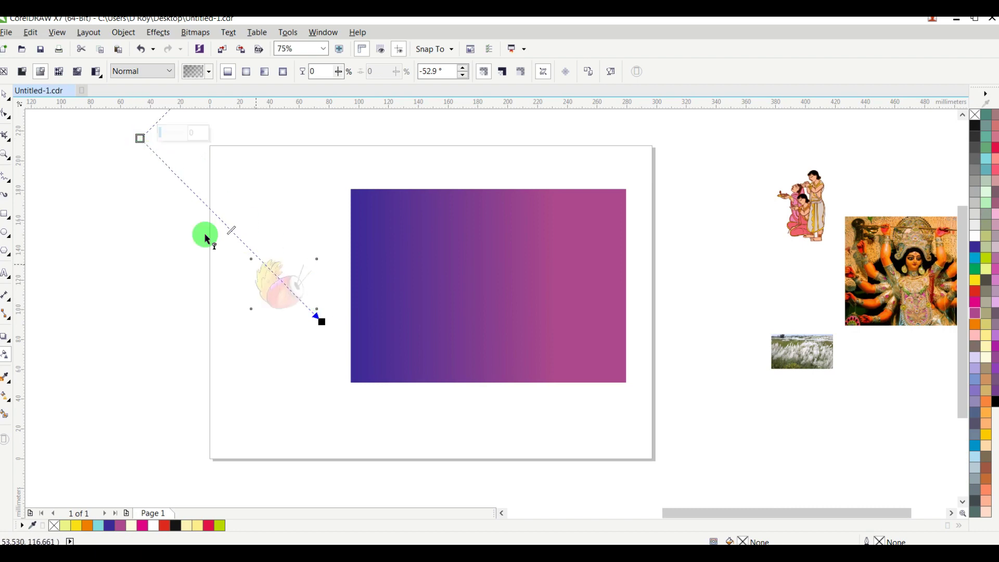
# Step: Move the faded drum onto the gradient rectangle and send the rectangle to the back
pyautogui.click(13, 98)
pyautogui.moveTo(270, 283); pyautogui.dragTo(475, 268)
pyautogui.scroll(2, 476, 268)
pyautogui.click(575, 252)
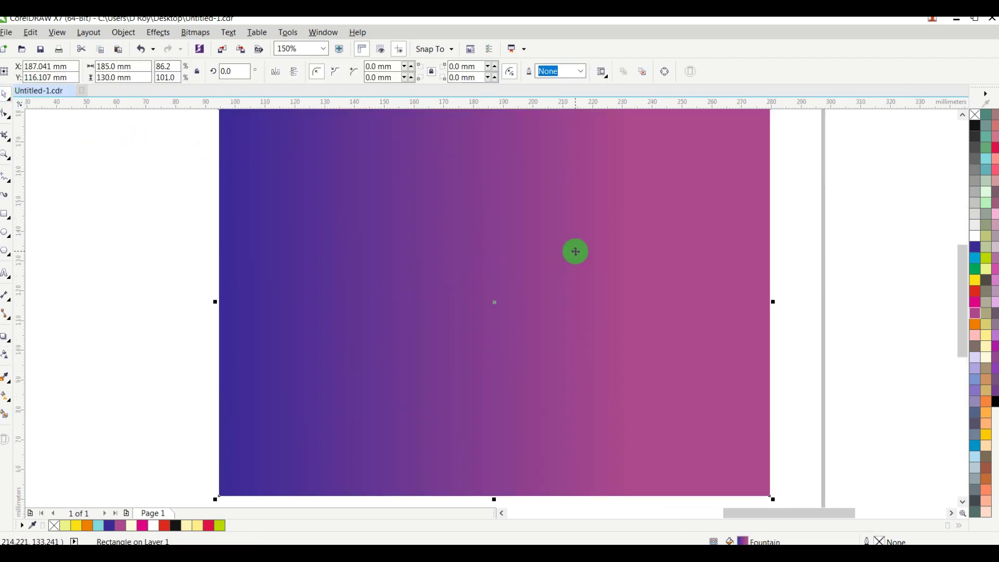
pyautogui.hotkey('shift', 'pagedown')
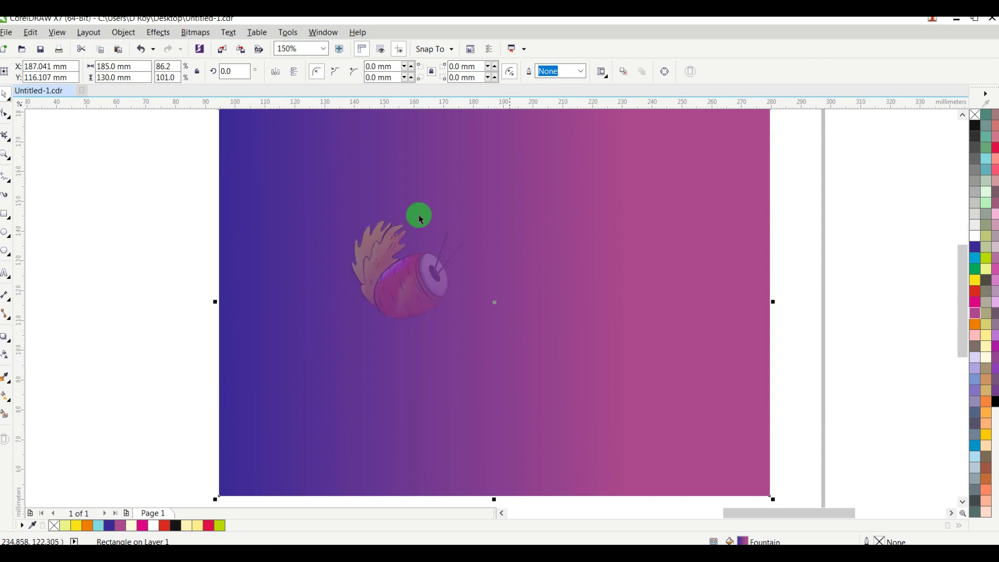
# Step: Enlarge the faded drum from its center to about 93 × 71 mm
pyautogui.click(163, 156)
pyautogui.moveTo(172, 163); pyautogui.dragTo(521, 380)
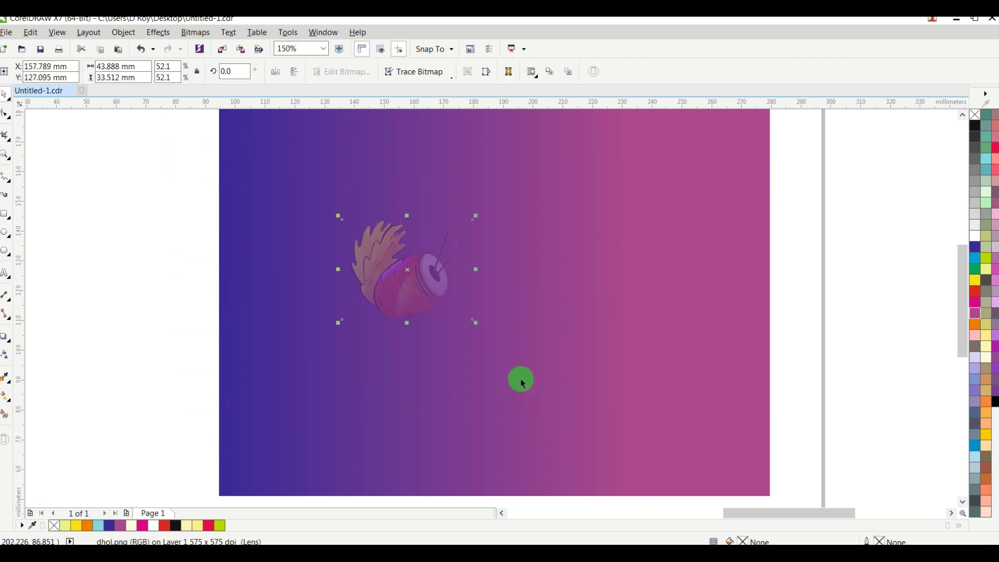
pyautogui.moveTo(475, 324); pyautogui.dragTo(549, 395)
pyautogui.scroll(-1, 489, 313)
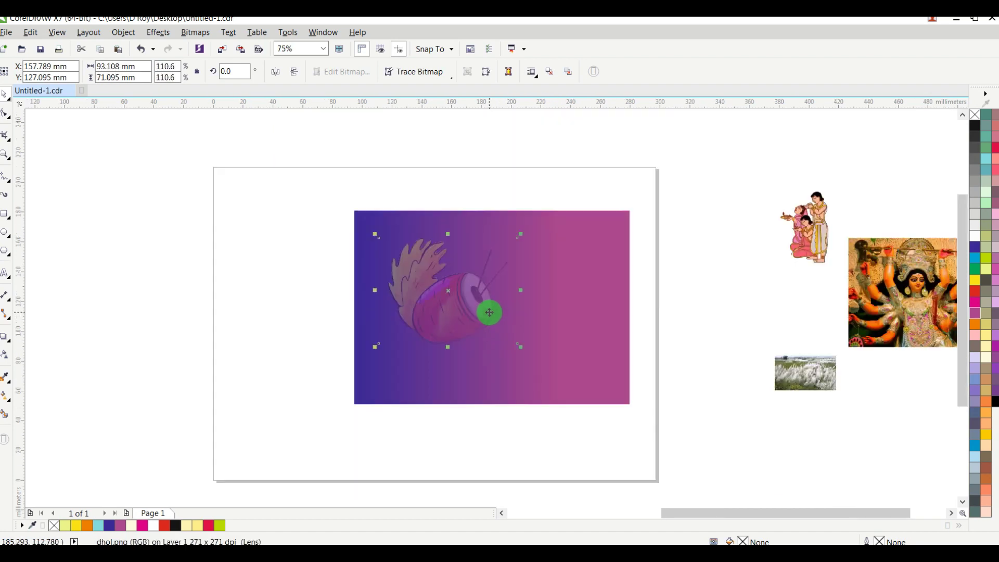
# Step: Move the drum off the rectangle's upper-right corner and PowerClip it inside the gradient rectangle
pyautogui.moveTo(455, 292); pyautogui.dragTo(725, 221)
pyautogui.scroll(1, 656, 230)
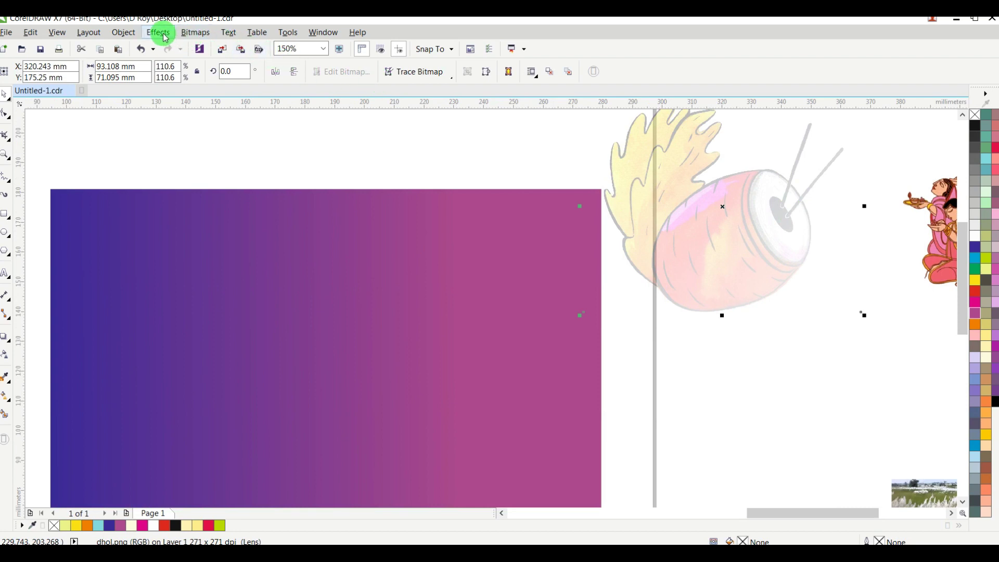
pyautogui.click(123, 34)
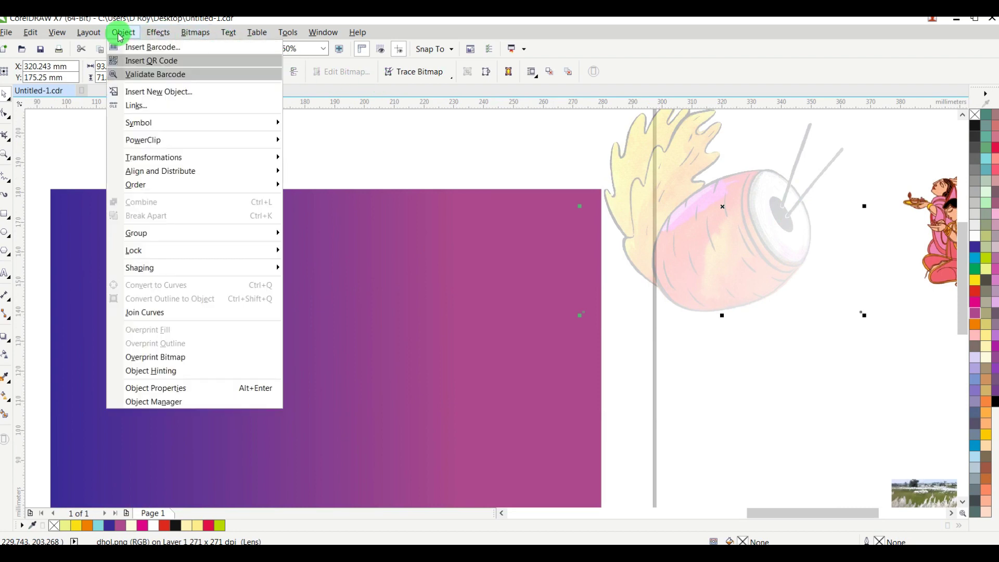
pyautogui.moveTo(163, 138)
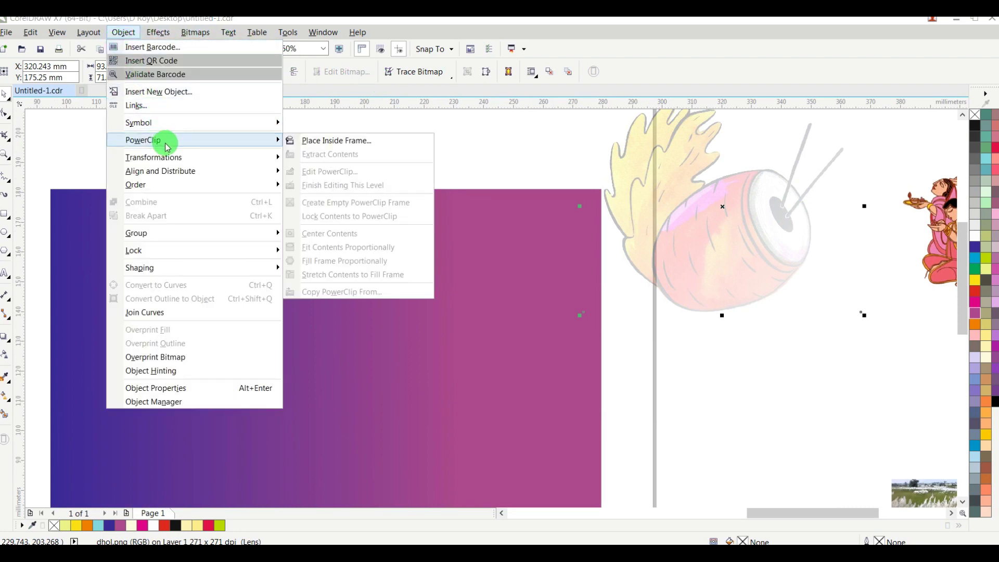
pyautogui.click(328, 138)
pyautogui.click(458, 225)
# Step: Edit the PowerClip contents, move the drum over the frame's upper-right corner, and finish editing
pyautogui.keyDown('ctrl'); pyautogui.click(480, 229); pyautogui.keyUp('ctrl')
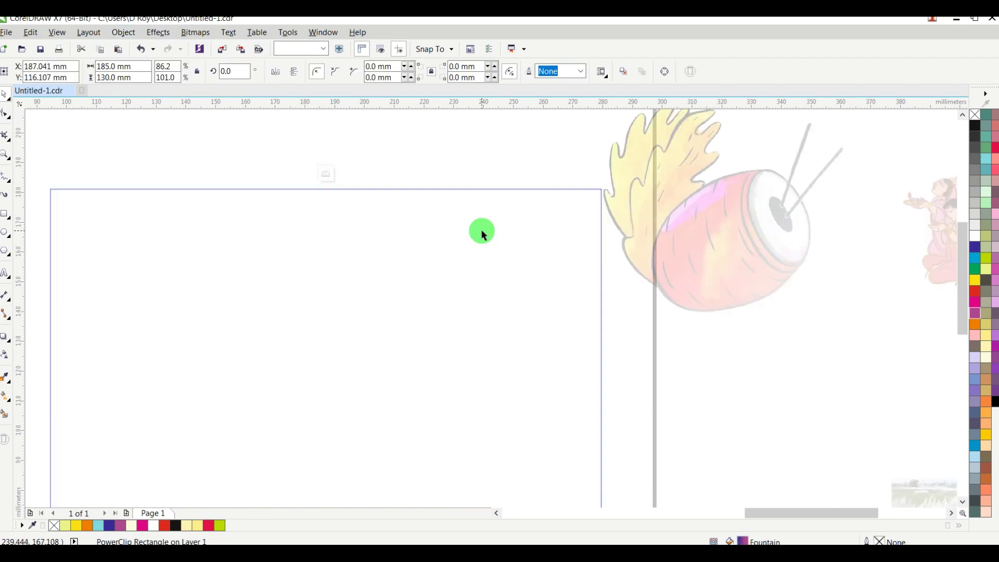
pyautogui.moveTo(746, 234); pyautogui.dragTo(565, 255)
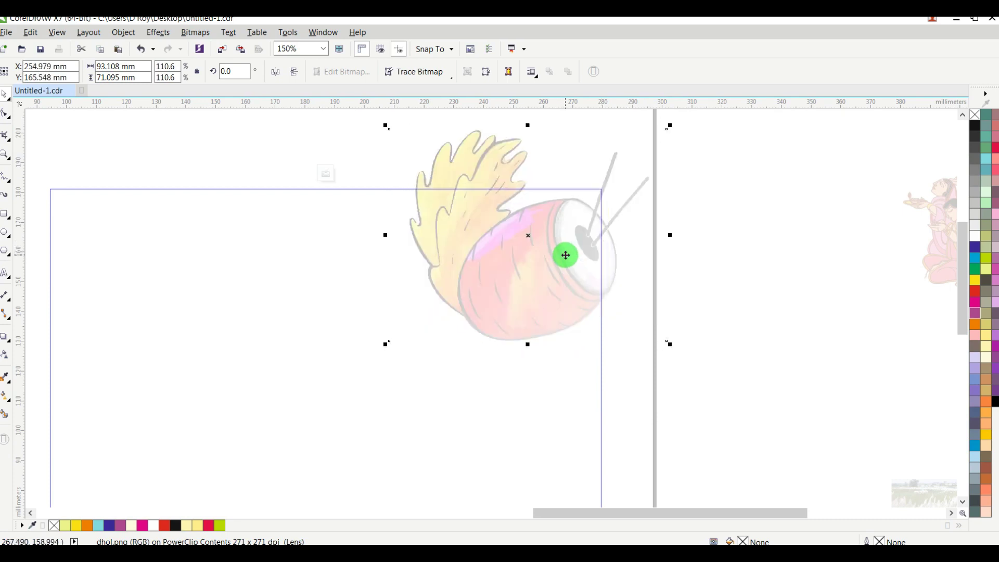
pyautogui.click(326, 173)
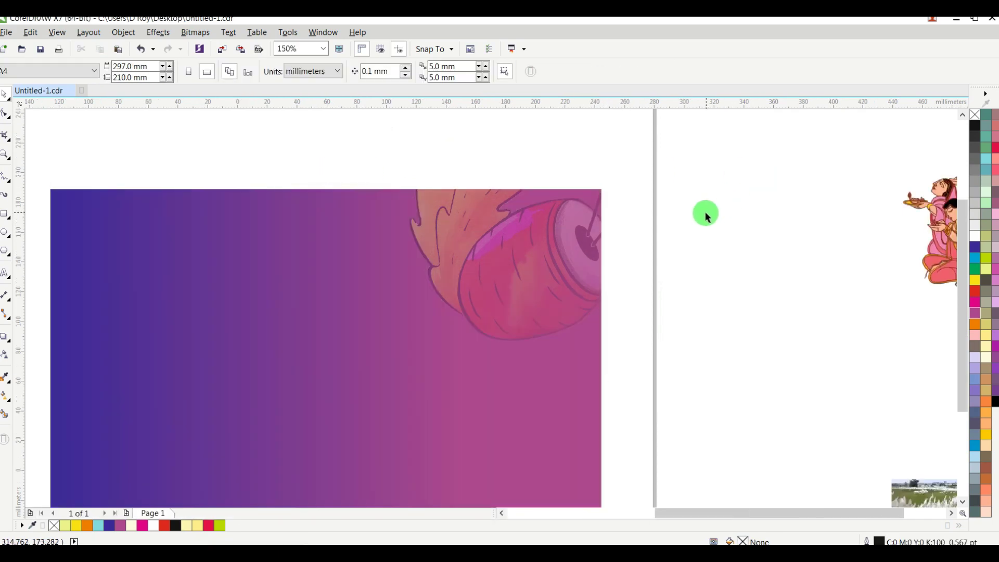
# Step: Reopen the PowerClip contents, enlarge the drum to about 117 × 90 mm, and reposition it near the upper-right corner
pyautogui.scroll(-2, 707, 215)
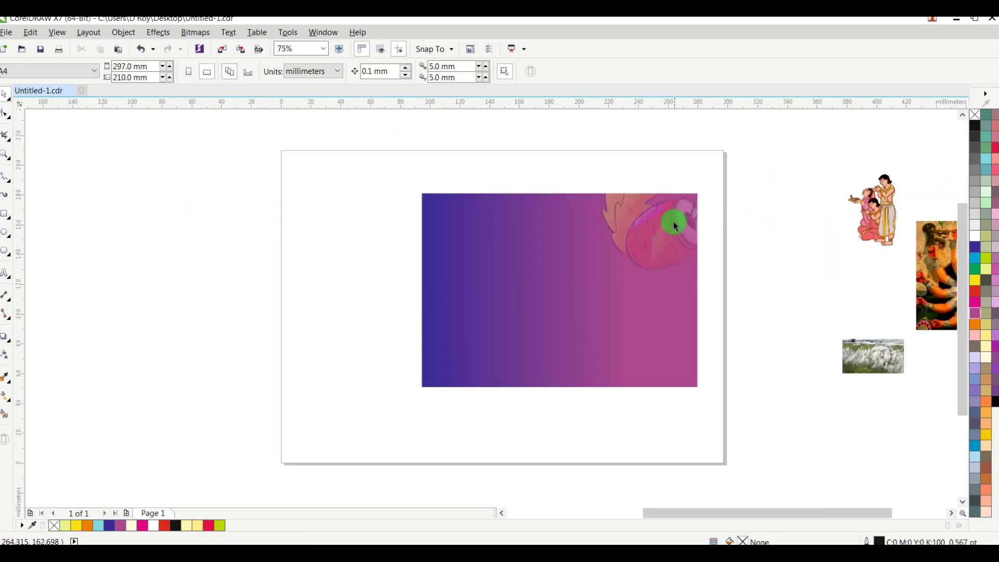
pyautogui.click(676, 227)
pyautogui.doubleClick(671, 224)
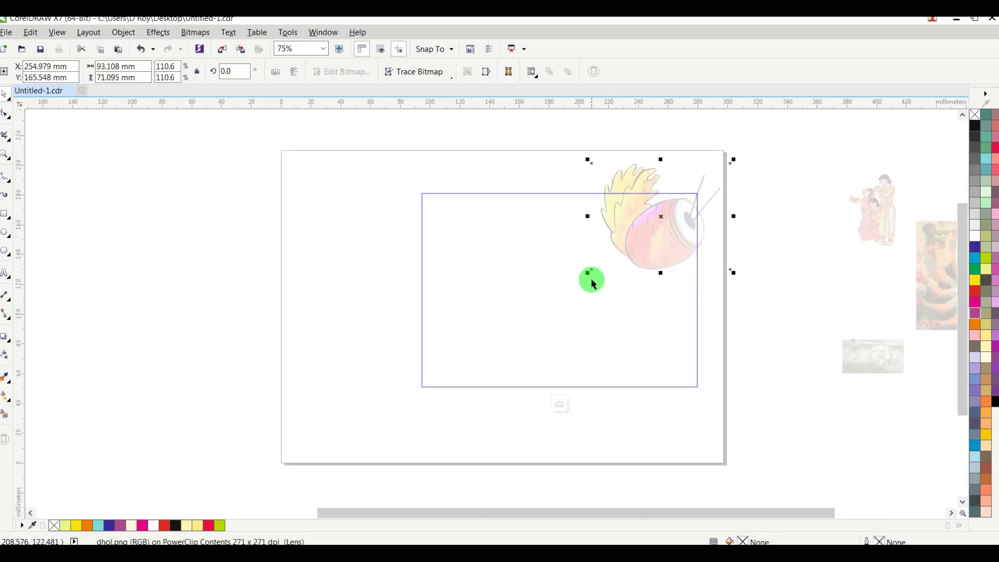
pyautogui.moveTo(588, 275); pyautogui.dragTo(552, 313)
pyautogui.moveTo(656, 263); pyautogui.dragTo(664, 268)
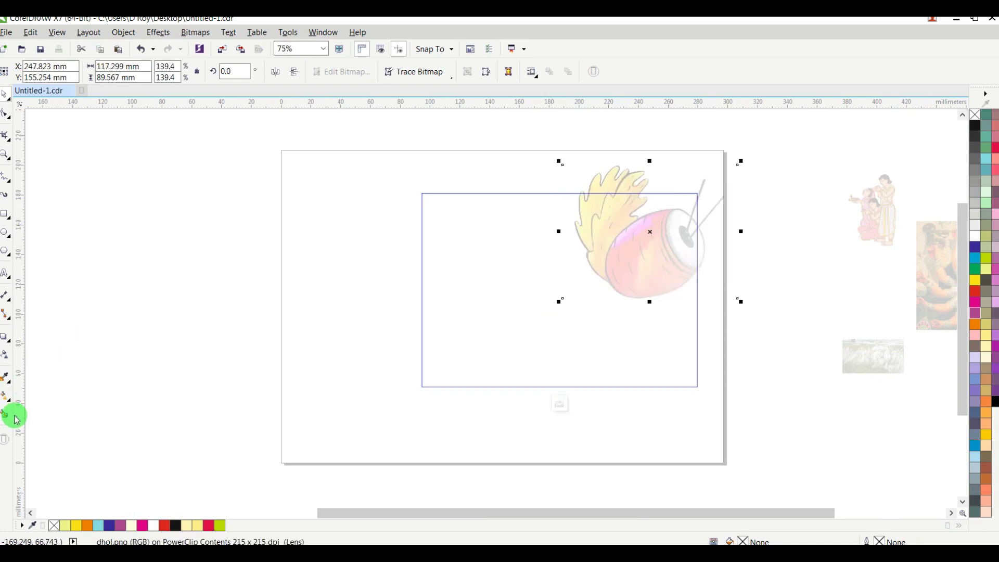
# Step: Convert the faded drum to a 200 dpi CMYK Color (32-bit) bitmap with anti-aliasing and a transparent background
pyautogui.click(9, 358)
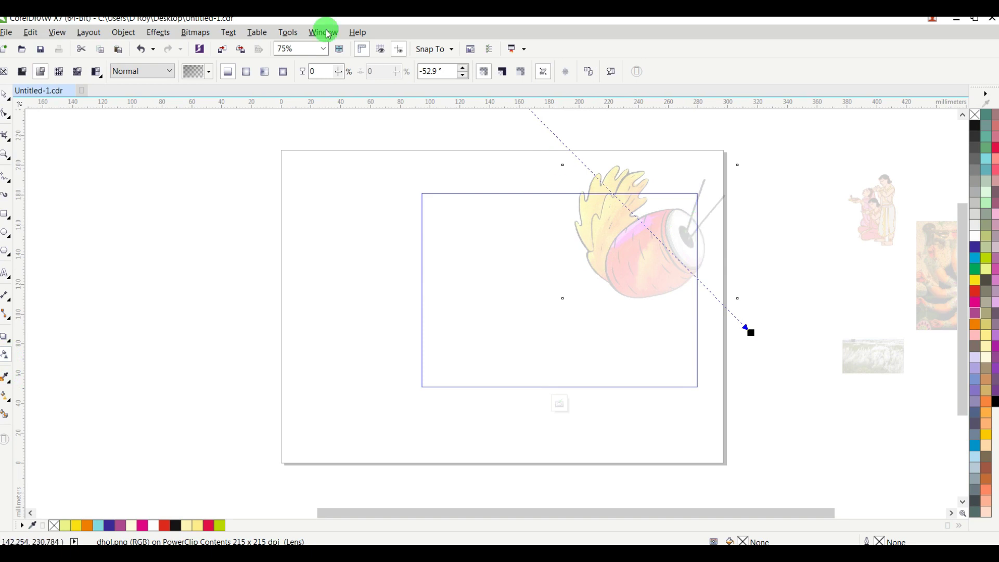
pyautogui.click(195, 33)
pyautogui.click(224, 45)
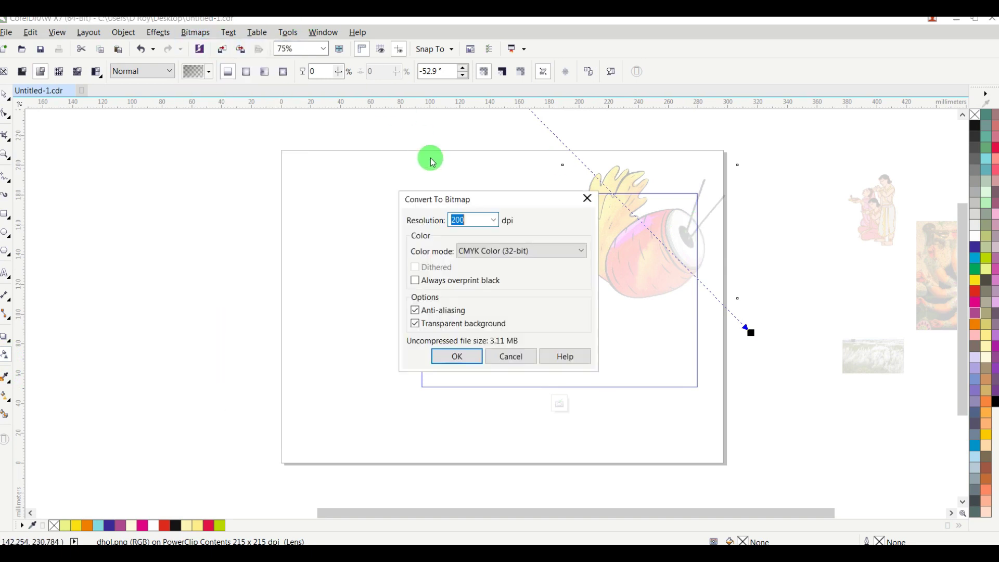
pyautogui.click(475, 358)
# Step: Apply a second linear transparency to the drum bitmap, fading from upper right to lower left at about -129.1°
pyautogui.moveTo(697, 184); pyautogui.dragTo(751, 116)
pyautogui.moveTo(593, 302)
pyautogui.mouseDown()
pyautogui.moveTo(601, 301)
pyautogui.moveTo(475, 373)
pyautogui.mouseUp()
pyautogui.click(486, 372)
pyautogui.moveTo(478, 372); pyautogui.dragTo(498, 352)
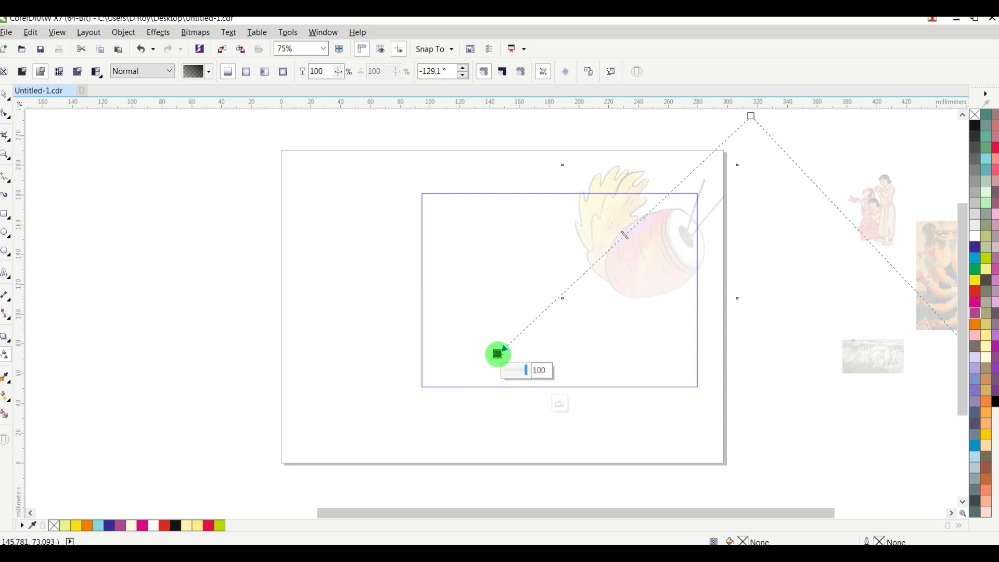
pyautogui.click(18, 116)
pyautogui.click(9, 98)
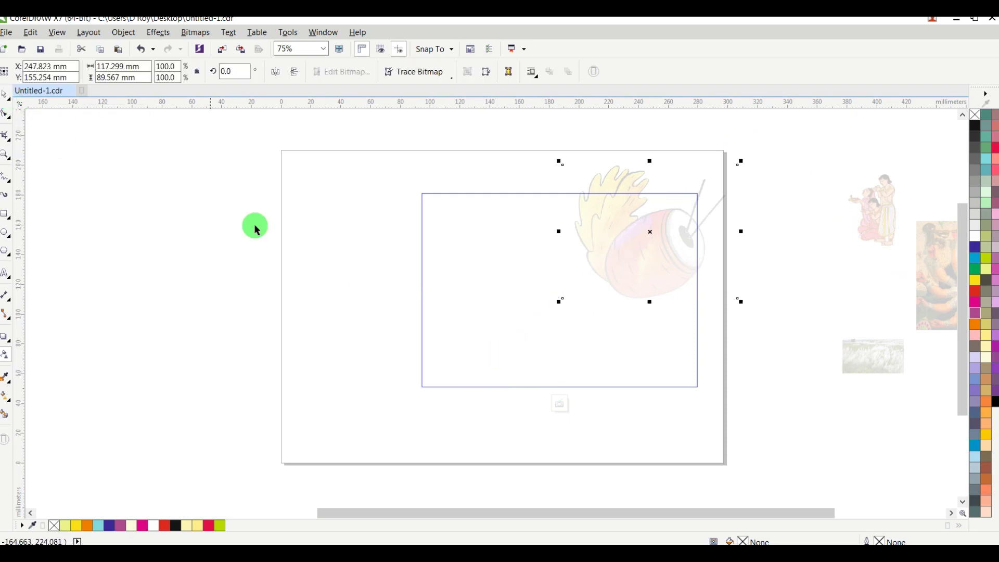
# Step: Finish editing the PowerClip and place the picture of the praying figures flush with the gradient rectangle's lower-right corner
pyautogui.click(277, 252)
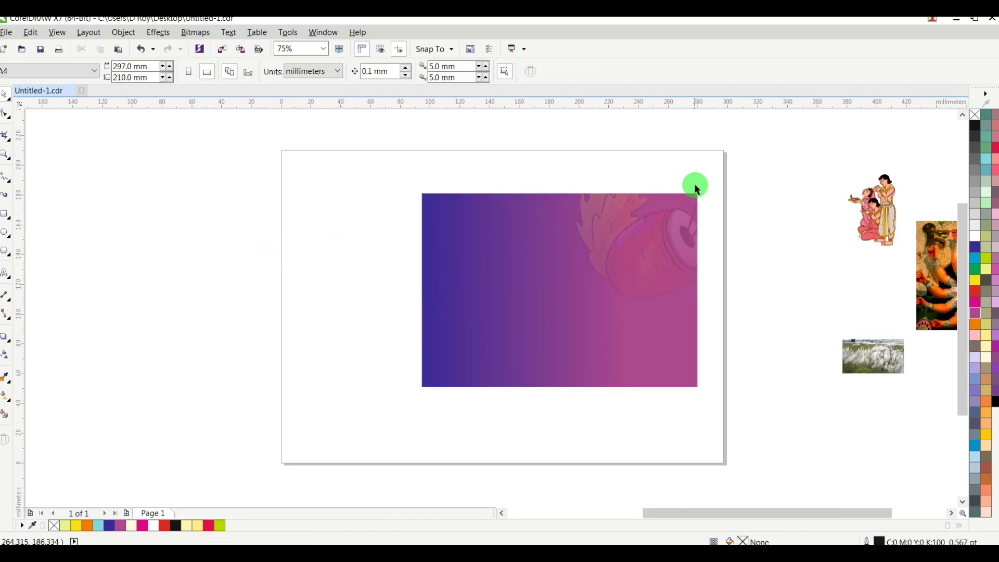
pyautogui.moveTo(892, 211); pyautogui.dragTo(668, 338)
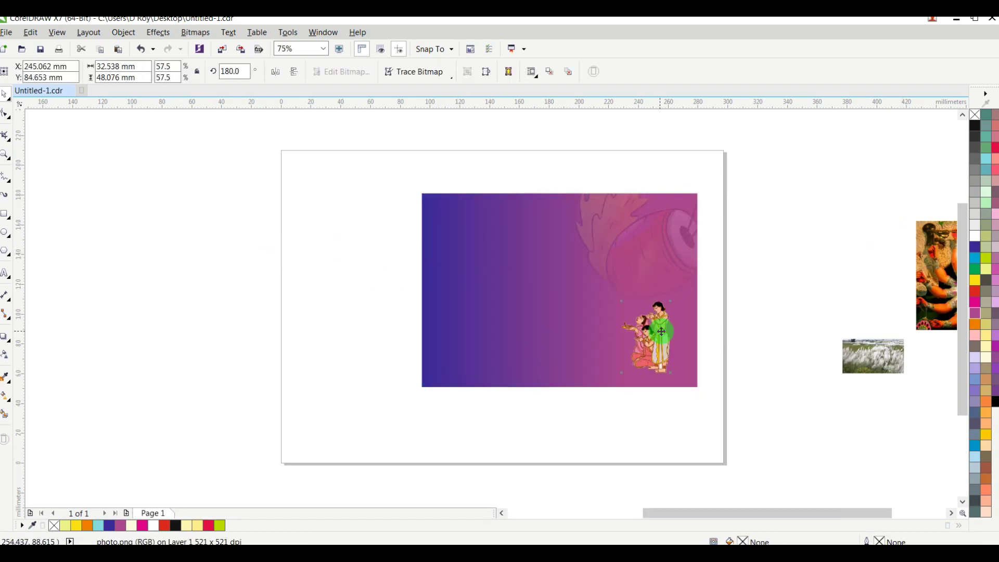
pyautogui.scroll(2, 667, 347)
pyautogui.moveTo(676, 393); pyautogui.dragTo(705, 406)
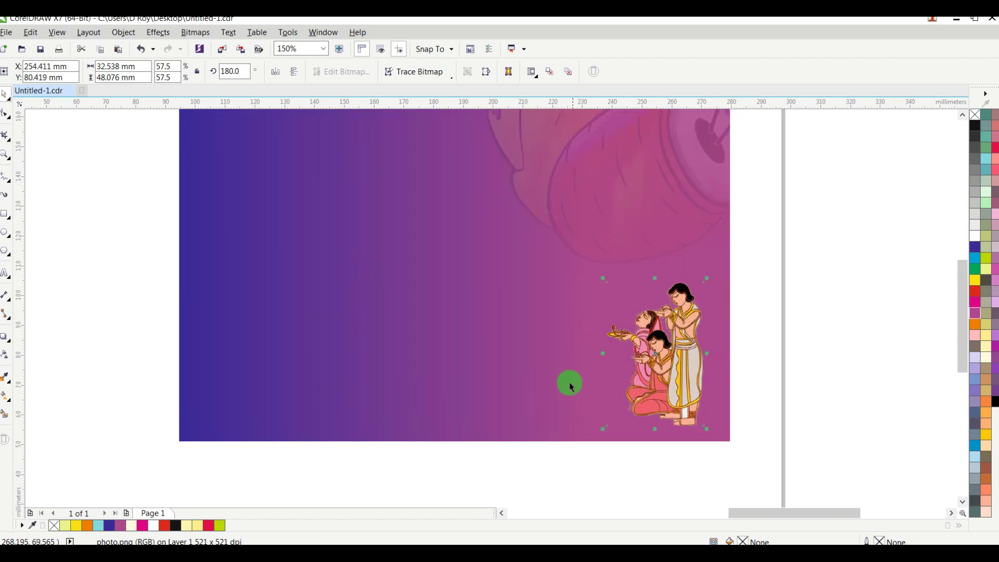
pyautogui.moveTo(562, 380); pyautogui.dragTo(589, 380)
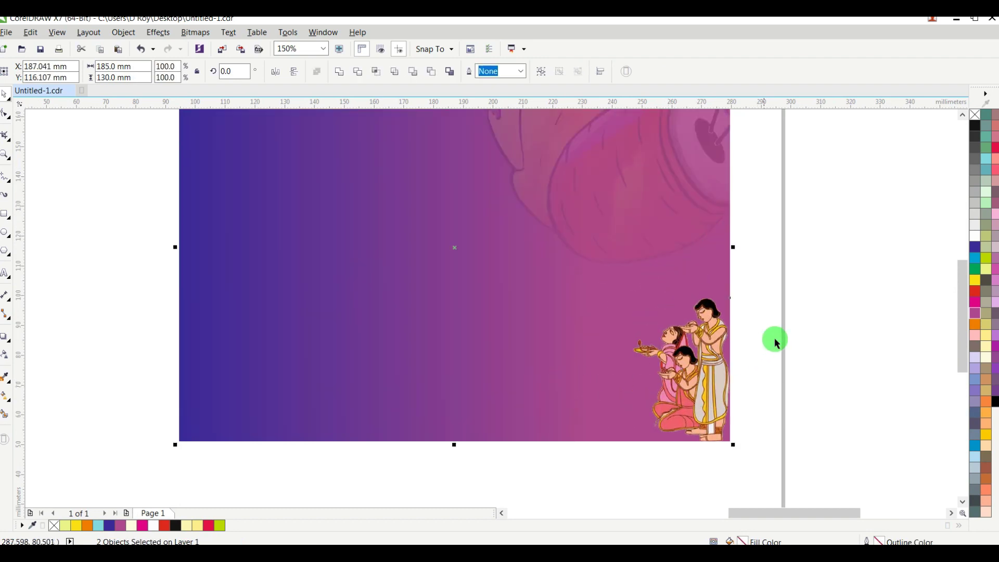
pyautogui.click(791, 289)
pyautogui.click(628, 303)
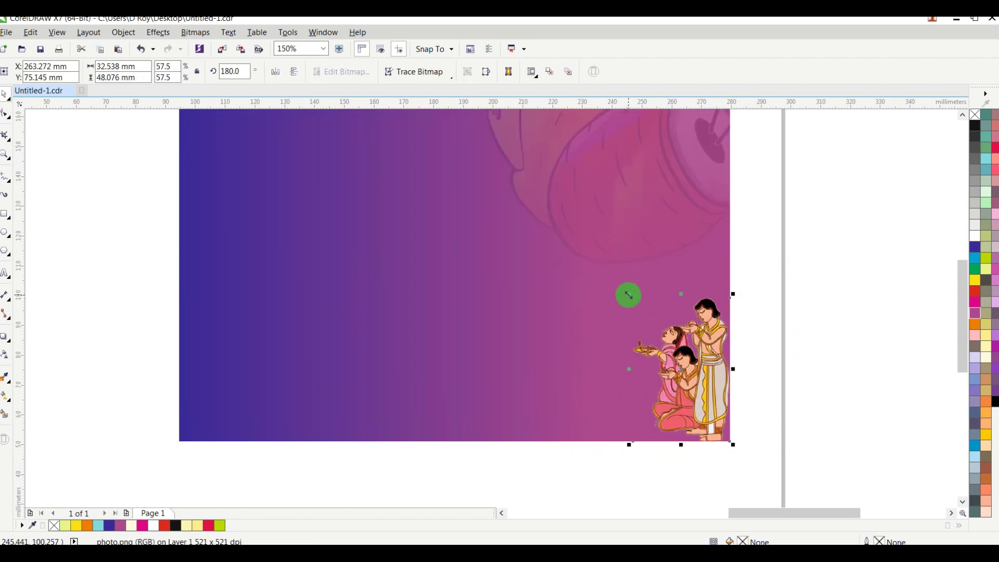
pyautogui.click(780, 243)
pyautogui.moveTo(784, 259); pyautogui.dragTo(536, 454)
pyautogui.scroll(-2, 632, 272)
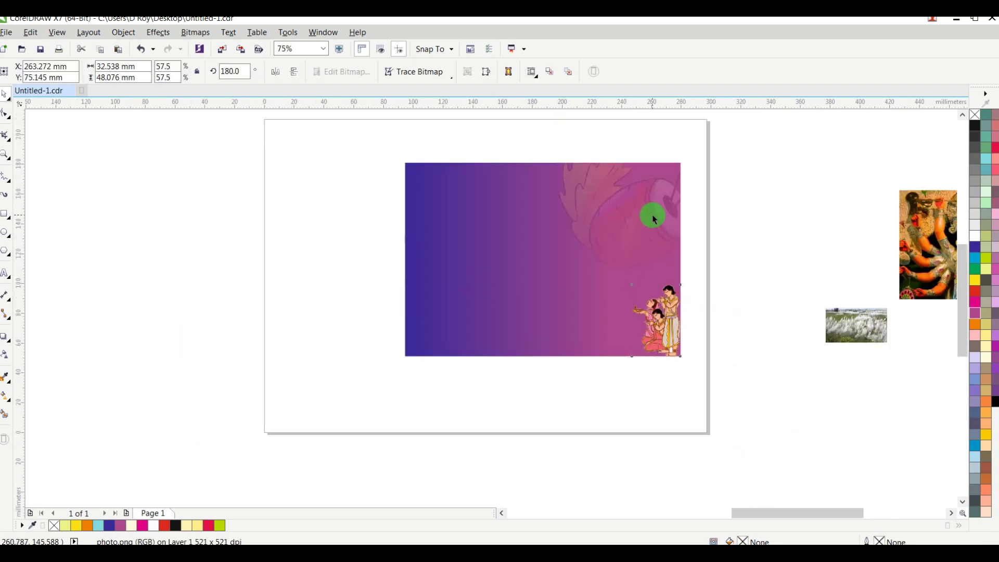
# Step: Bring the Durga idol photo over beside the gradient rectangle and PowerClip it inside the rectangle
pyautogui.scroll(2, 654, 220)
pyautogui.scroll(-4, 765, 205)
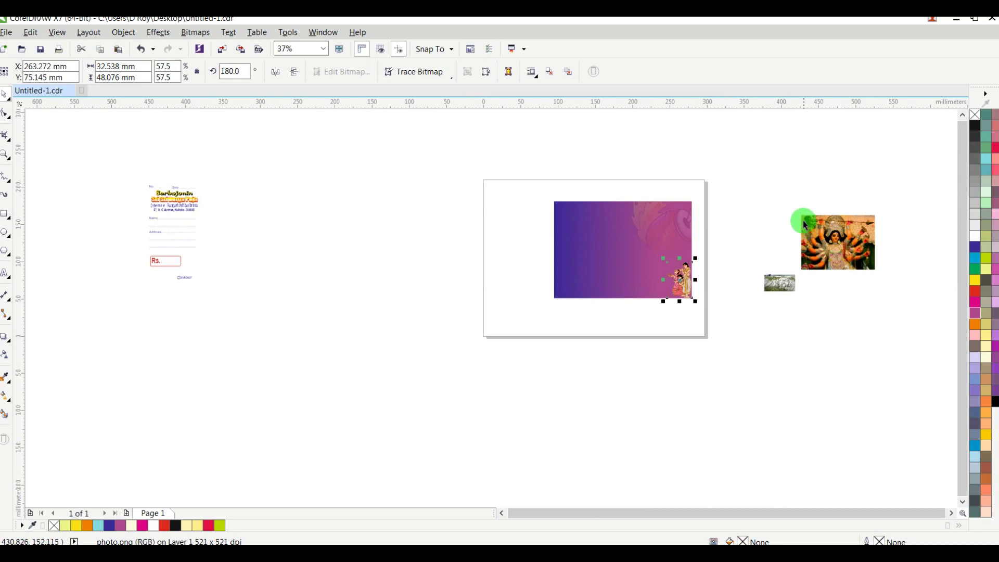
pyautogui.scroll(2, 782, 217)
pyautogui.moveTo(896, 242); pyautogui.dragTo(294, 208)
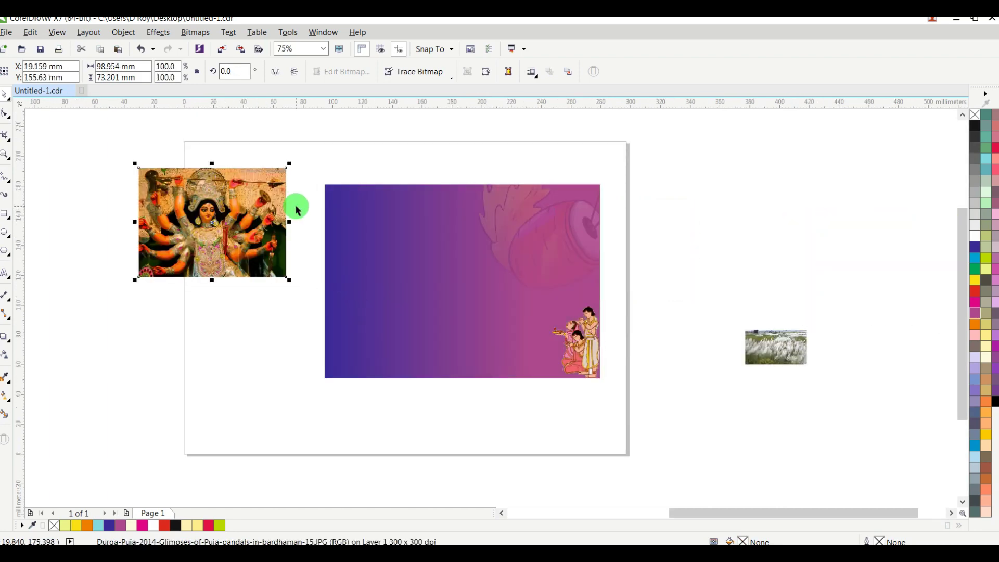
pyautogui.scroll(2, 296, 209)
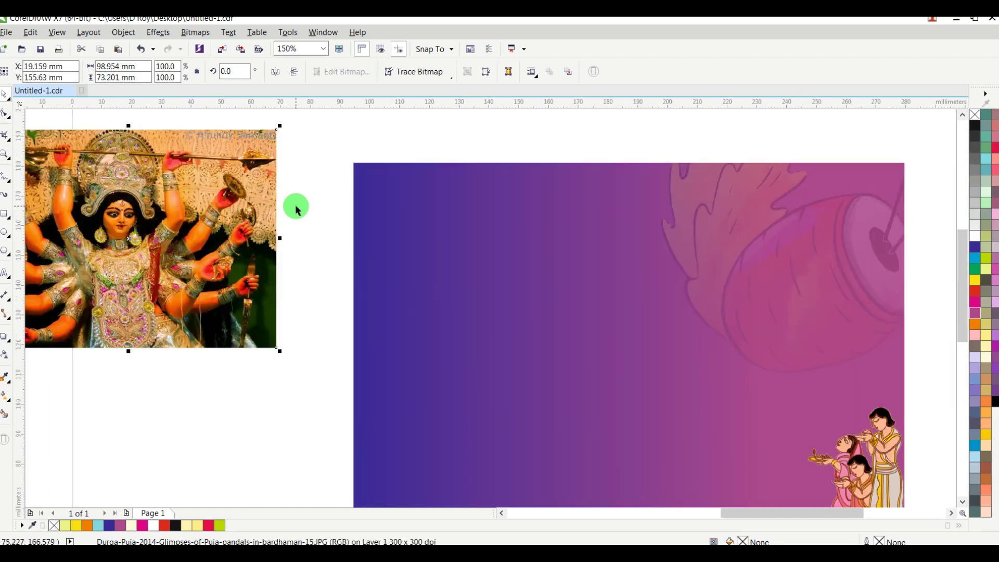
pyautogui.click(119, 35)
pyautogui.click(152, 36)
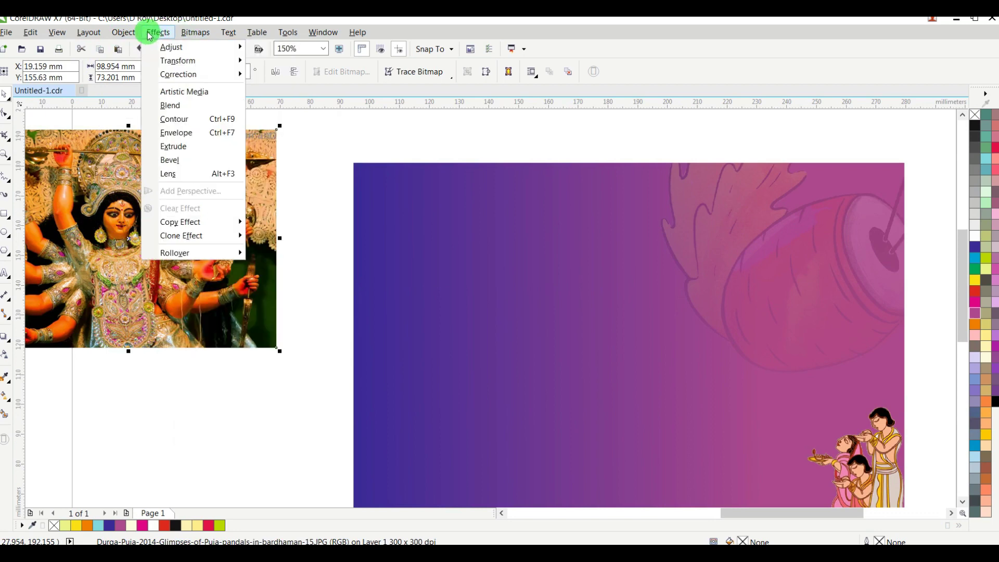
pyautogui.moveTo(123, 32)
pyautogui.moveTo(172, 142)
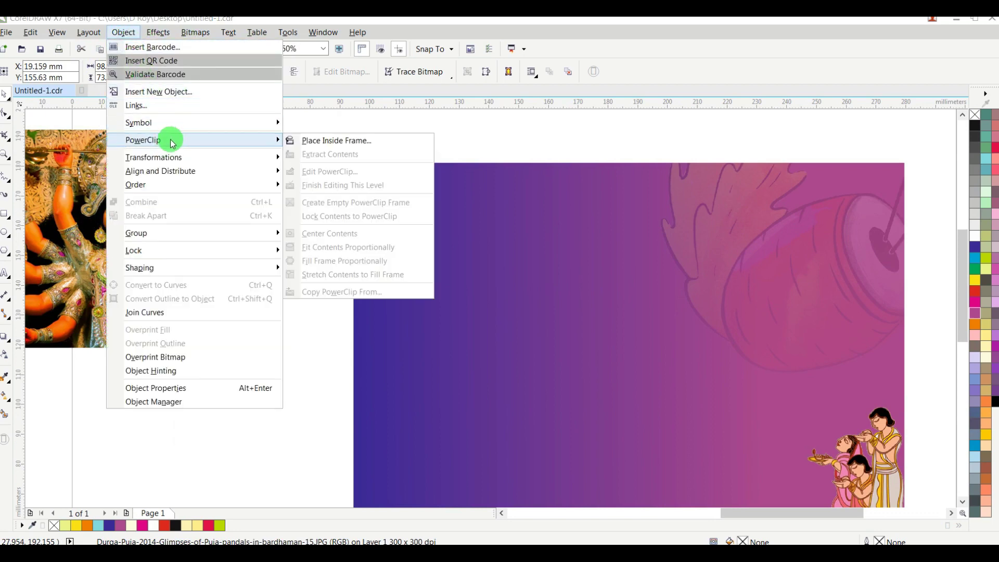
pyautogui.click(375, 143)
pyautogui.click(411, 251)
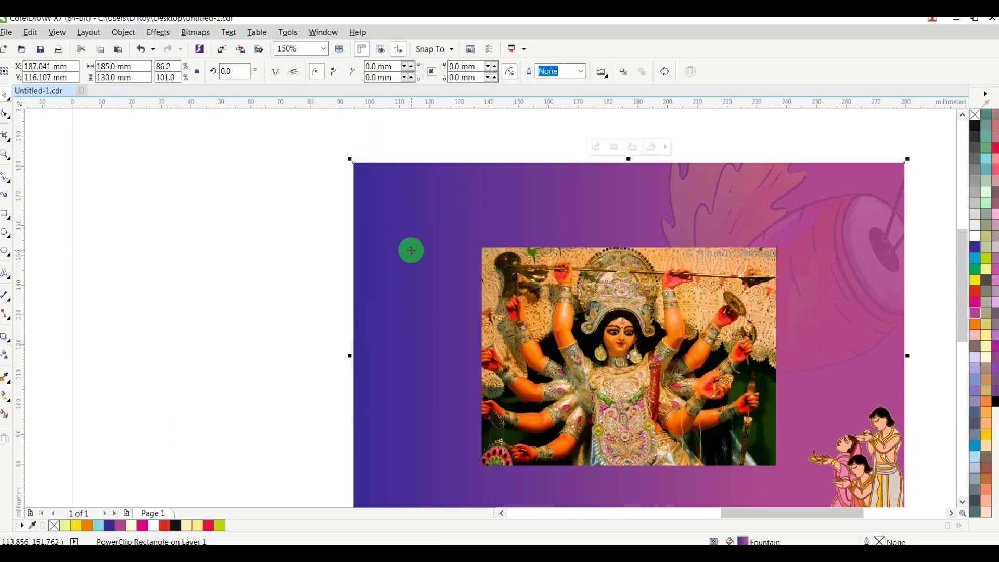
# Step: Edit the PowerClip contents, move the Durga photo over the frame's upper-left corner, and resize it to about 88 × 82 mm
pyautogui.keyDown('ctrl'); pyautogui.click(550, 283); pyautogui.keyUp('ctrl')
pyautogui.moveTo(615, 328); pyautogui.dragTo(452, 226)
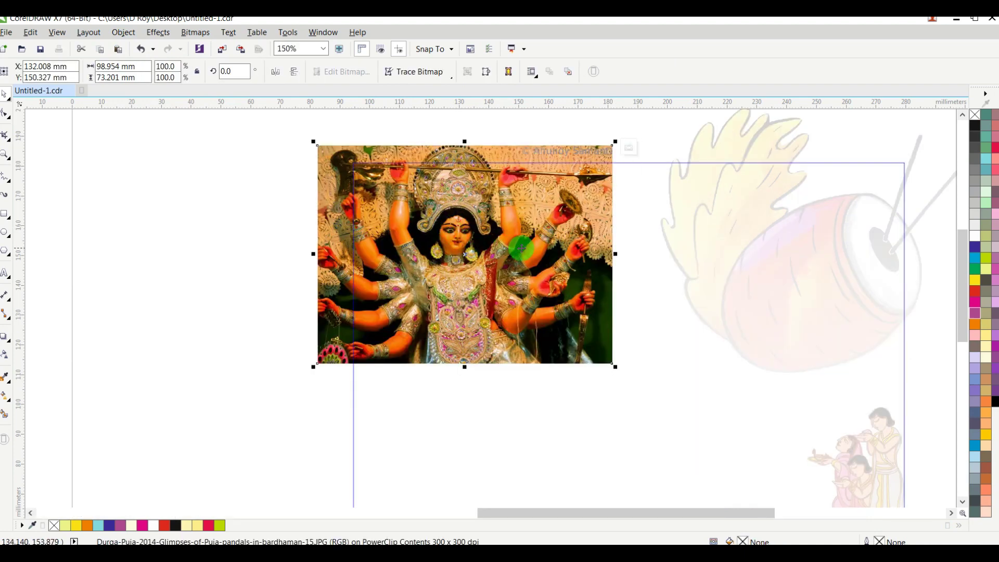
pyautogui.moveTo(618, 254); pyautogui.dragTo(549, 254)
pyautogui.moveTo(549, 368); pyautogui.dragTo(584, 388)
pyautogui.moveTo(578, 267); pyautogui.dragTo(584, 267)
# Step: Apply a linear transparency to the Durga photo, fading its bottom edge downward at about -90.9°
pyautogui.click(5, 357)
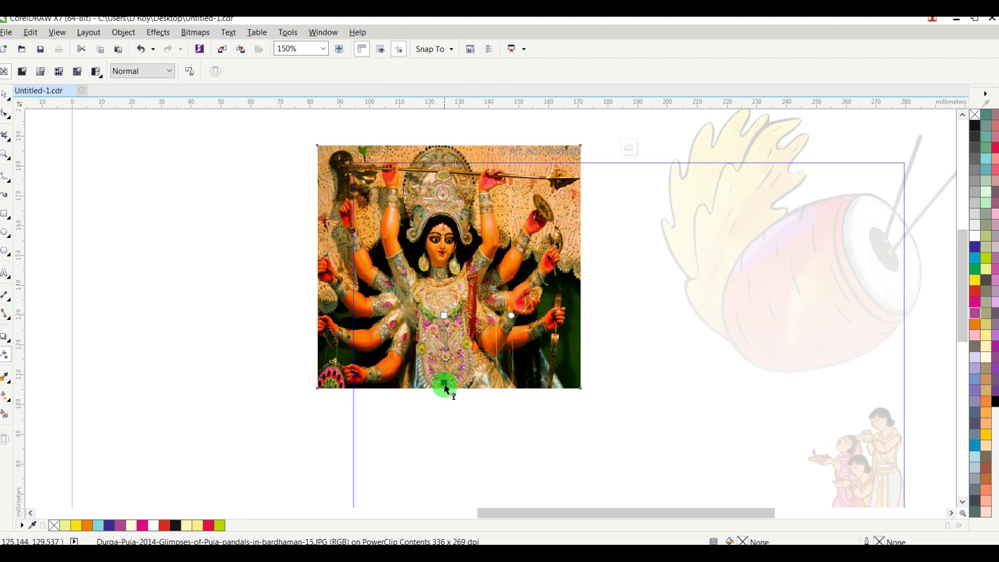
pyautogui.moveTo(445, 401); pyautogui.dragTo(444, 398)
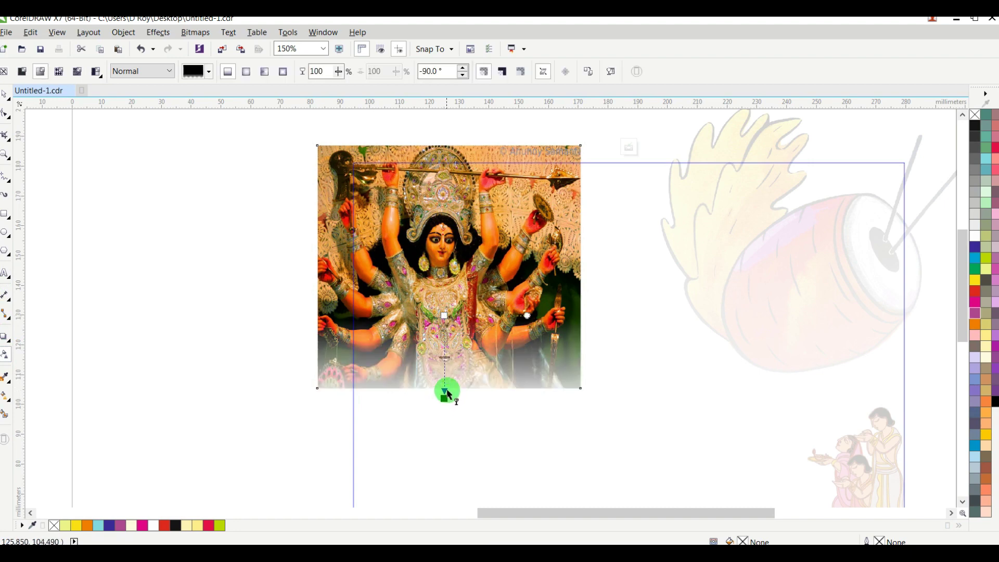
pyautogui.moveTo(445, 380); pyautogui.dragTo(445, 379)
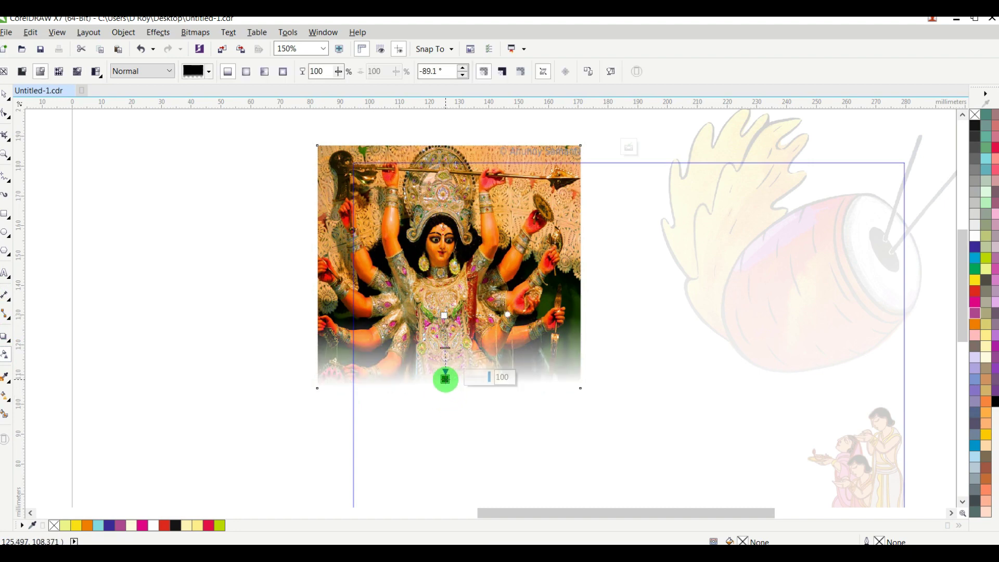
pyautogui.scroll(2, 445, 379)
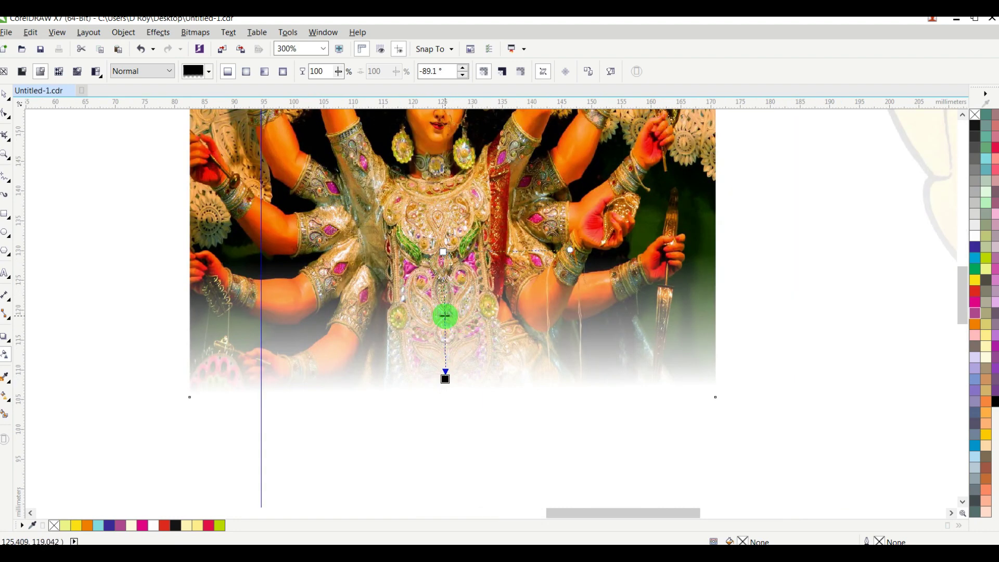
pyautogui.click(454, 383)
pyautogui.moveTo(446, 379); pyautogui.dragTo(441, 371)
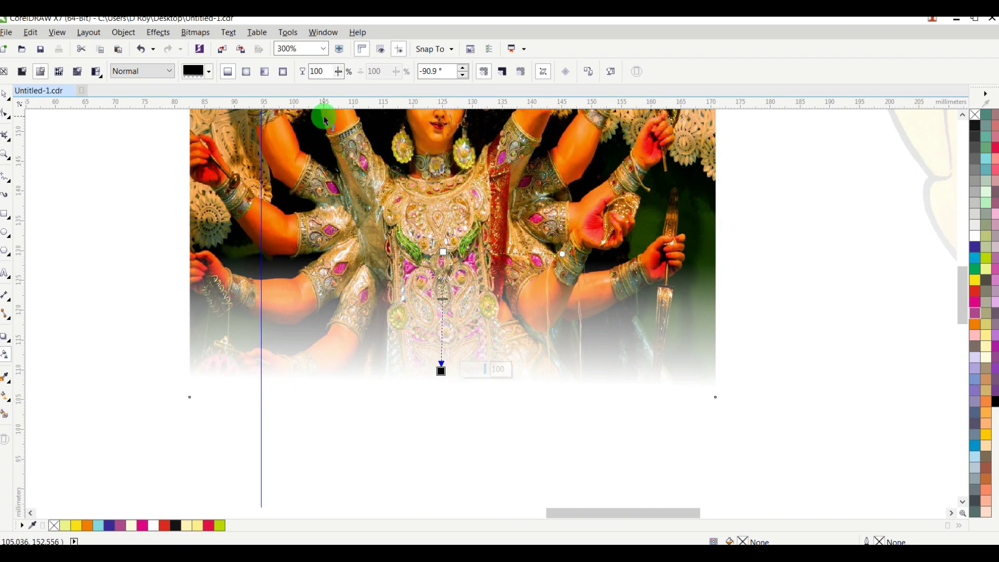
# Step: Convert the faded Durga photo to a 200 dpi CMYK Color (32-bit) bitmap with anti-aliasing and a transparent background
pyautogui.click(195, 32)
pyautogui.click(223, 45)
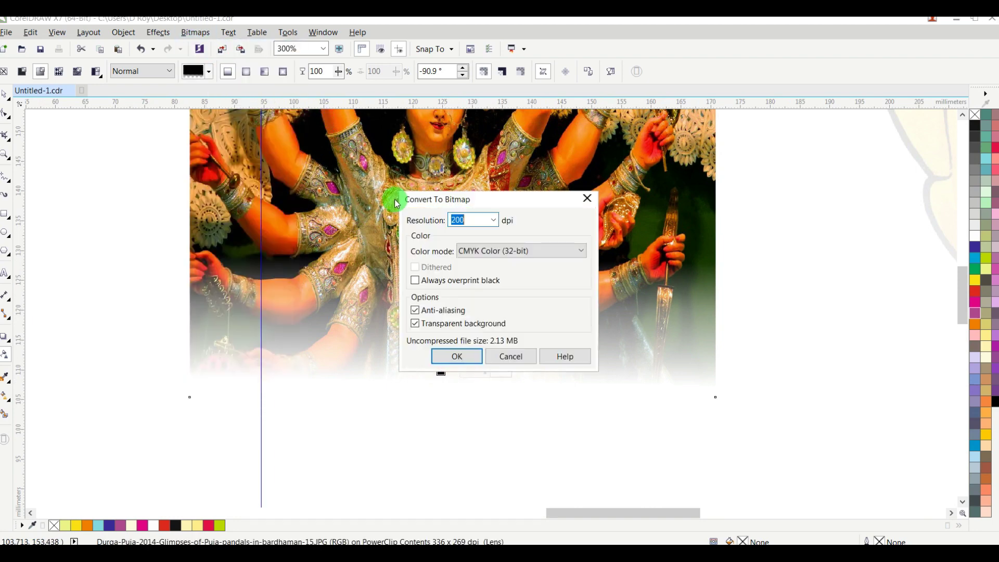
pyautogui.click(455, 356)
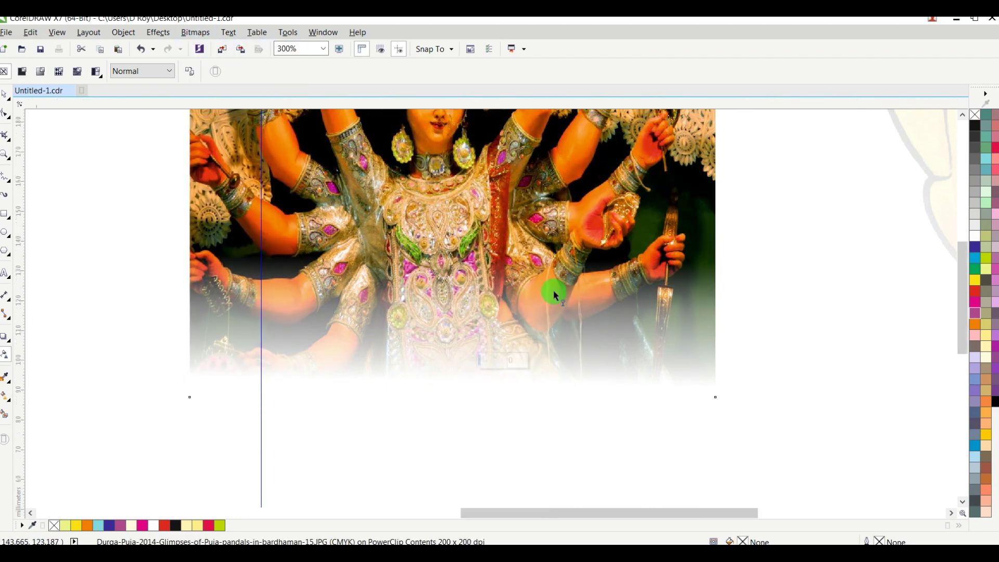
# Step: Apply a linear transparency fading the Durga bitmap's right edge at about -0.5°, and finish editing the PowerClip
pyautogui.scroll(-1, 553, 290)
pyautogui.scroll(1, 630, 238)
pyautogui.moveTo(567, 266); pyautogui.dragTo(629, 268)
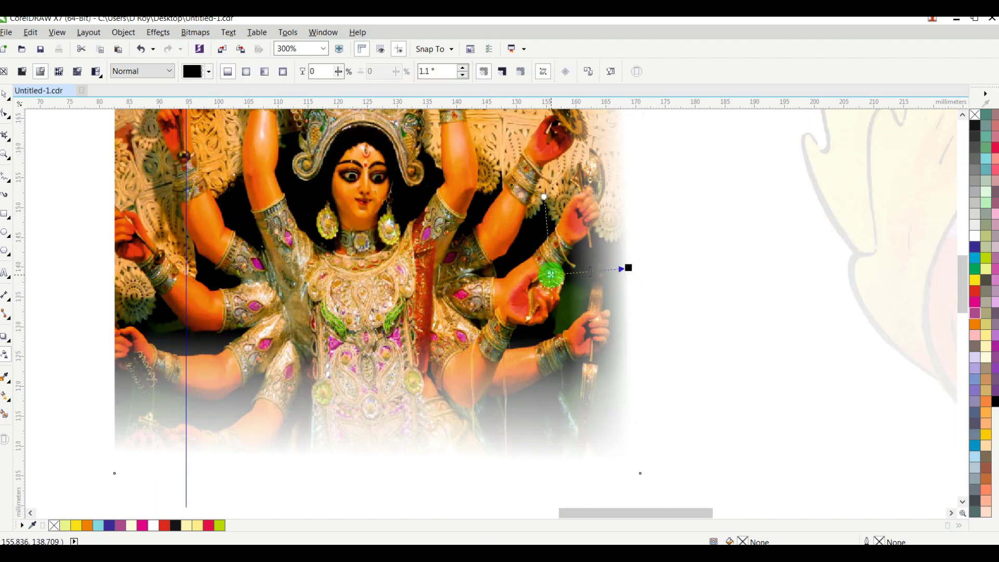
pyautogui.moveTo(551, 275); pyautogui.dragTo(550, 274)
pyautogui.moveTo(630, 268); pyautogui.dragTo(625, 274)
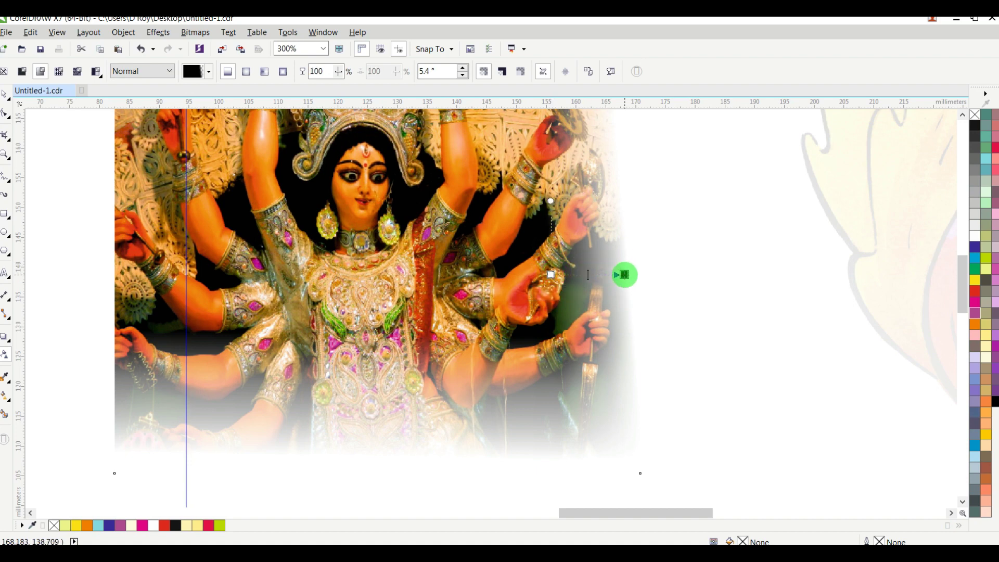
pyautogui.click(615, 275)
pyautogui.scroll(-2, 615, 274)
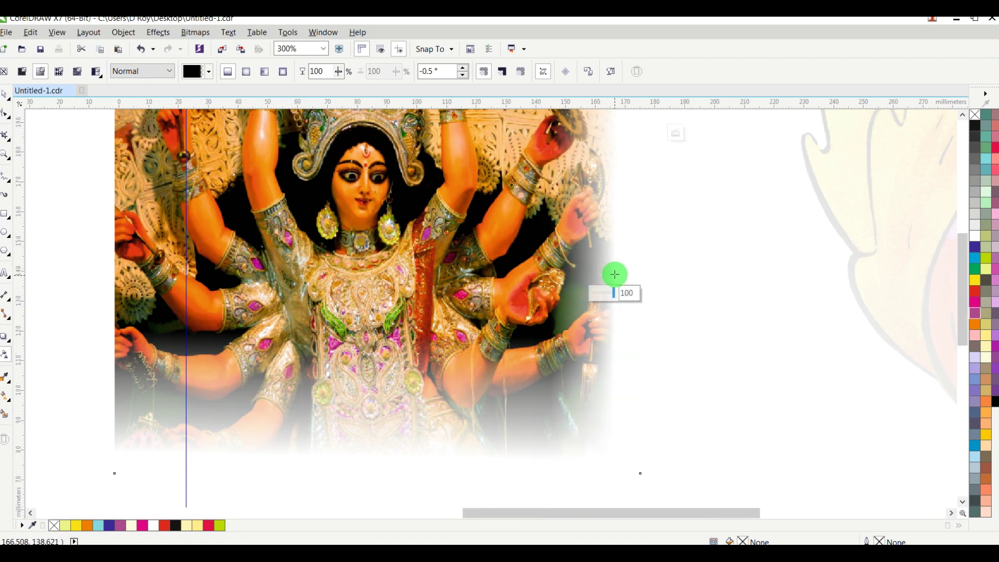
pyautogui.click(585, 167)
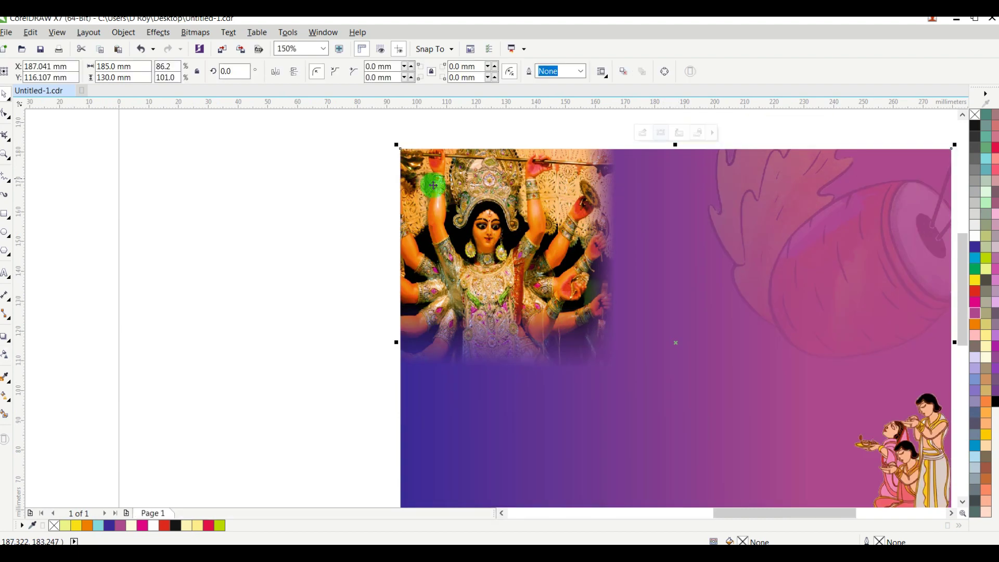
pyautogui.click(216, 181)
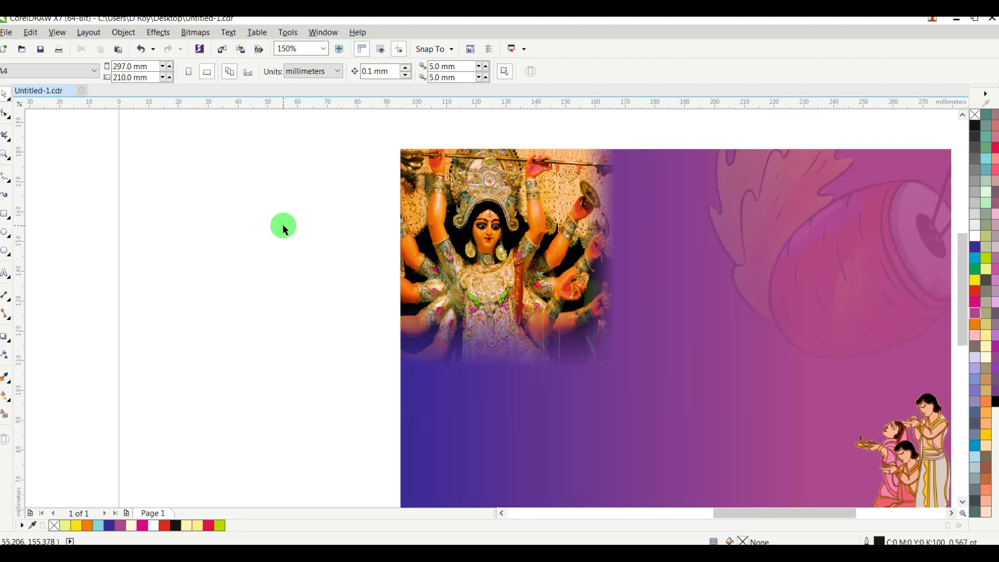
# Step: Reopen the PowerClip contents, enlarge the Durga bitmap to about 92 × 85 mm, and finish editing
pyautogui.scroll(-2, 353, 221)
pyautogui.scroll(2, 353, 230)
pyautogui.click(406, 222)
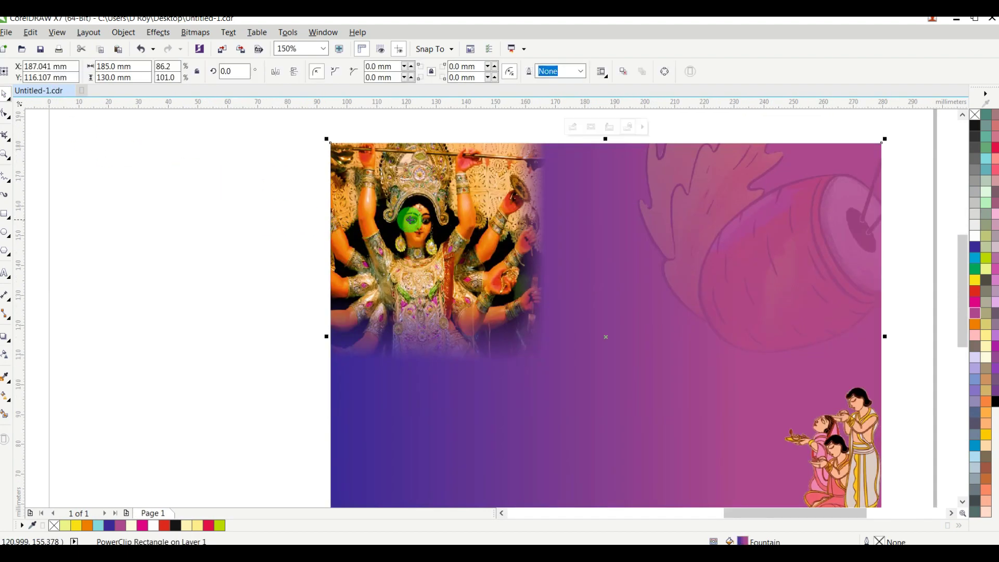
pyautogui.keyDown('ctrl'); pyautogui.click(406, 223); pyautogui.keyUp('ctrl')
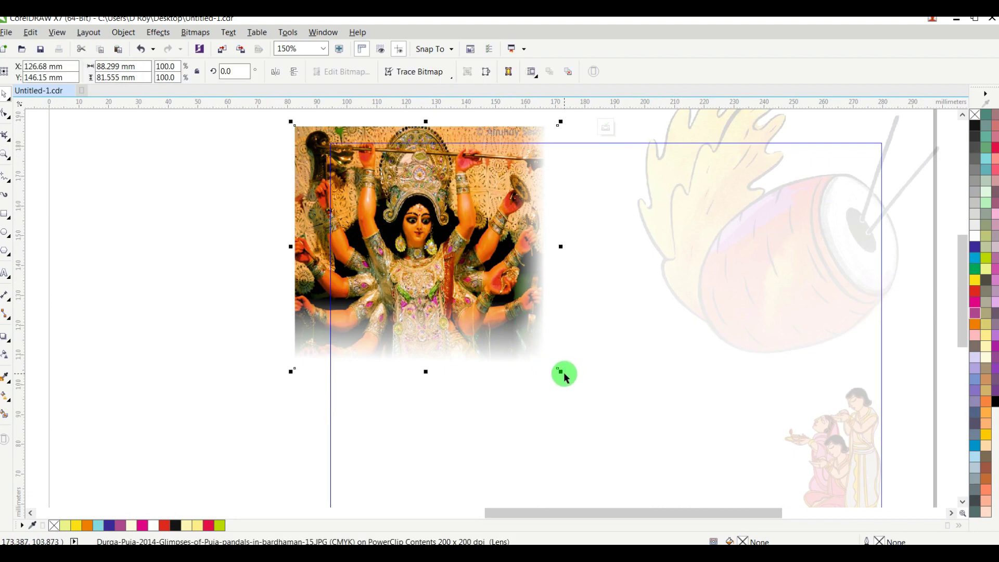
pyautogui.moveTo(562, 374); pyautogui.dragTo(577, 388)
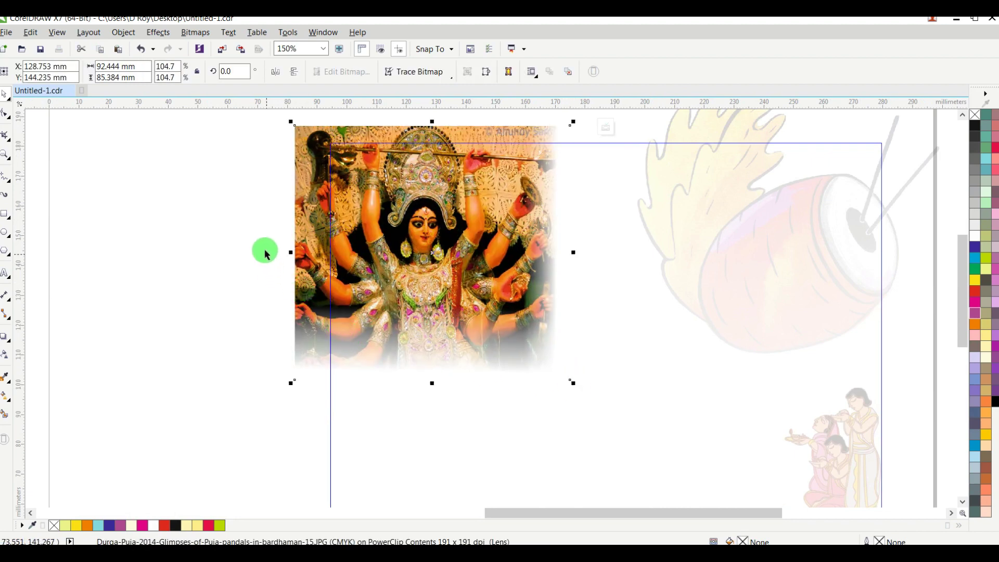
pyautogui.keyDown('ctrl'); pyautogui.click(567, 169); pyautogui.keyUp('ctrl')
pyautogui.scroll(-2, 568, 169)
pyautogui.click(383, 168)
pyautogui.click(536, 198)
# Step: Move the white grass field photo beside the gradient rectangle at about 102 × 57 mm and PowerClip it inside the rectangle
pyautogui.moveTo(926, 339); pyautogui.dragTo(430, 380)
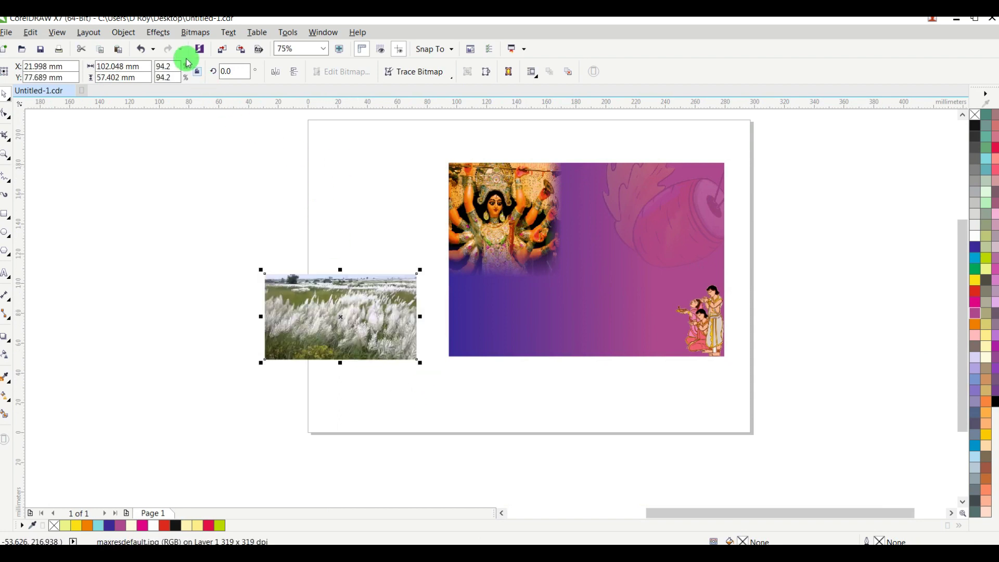
pyautogui.click(126, 33)
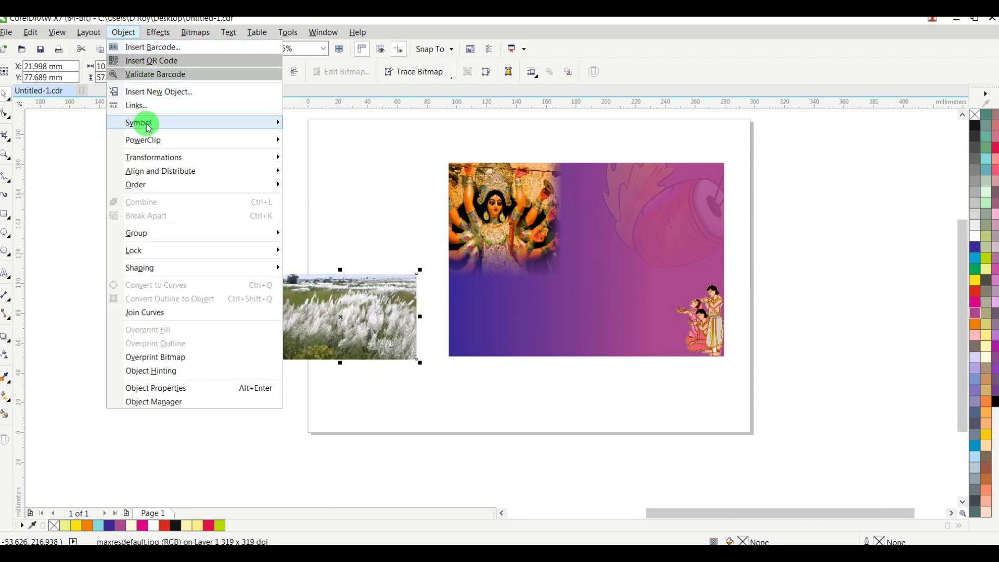
pyautogui.moveTo(151, 140)
pyautogui.click(320, 138)
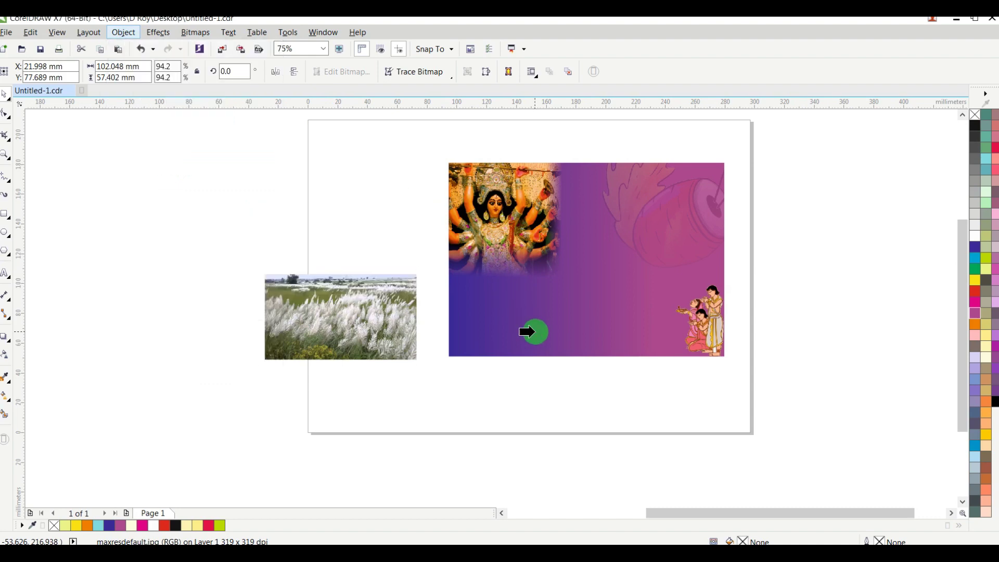
pyautogui.click(533, 332)
# Step: Edit the PowerClip contents, move the grass photo over the frame's bottom edge, and reduce its height to about 34 mm
pyautogui.doubleClick(618, 255)
pyautogui.moveTo(625, 223); pyautogui.dragTo(675, 357)
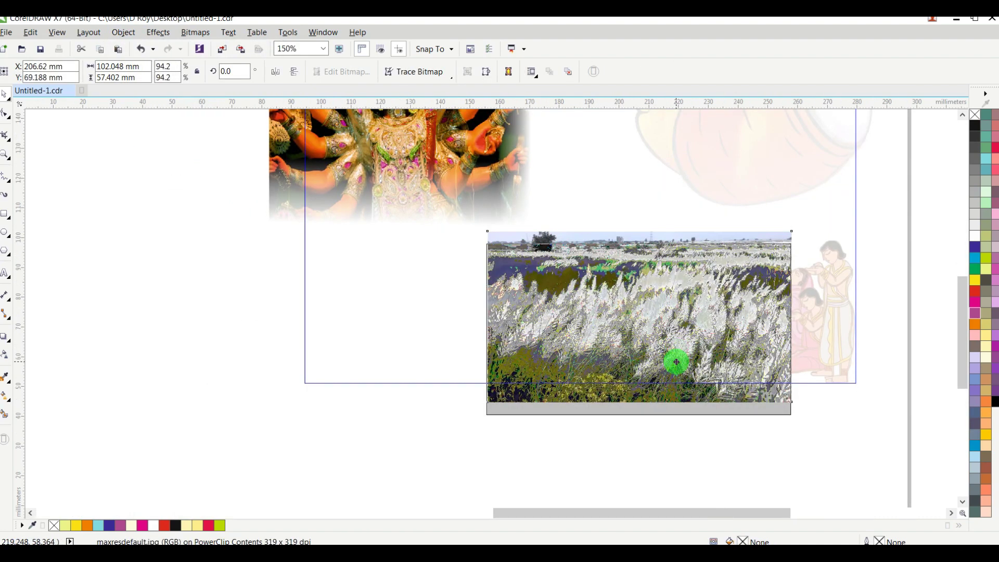
pyautogui.moveTo(637, 240); pyautogui.dragTo(654, 309)
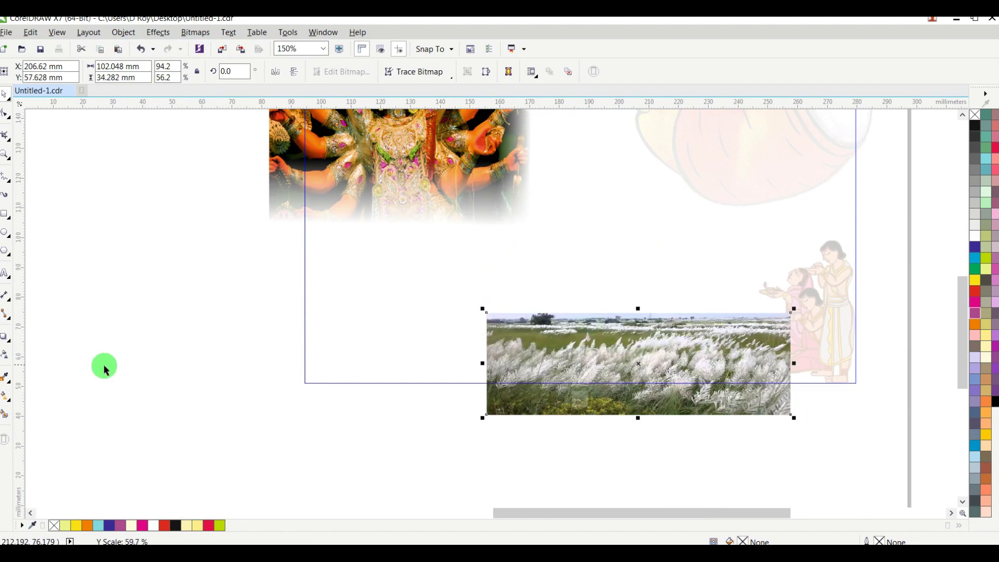
# Step: Apply a linear transparency to the grass photo, fading its top edge upward at about 87.5°
pyautogui.click(6, 354)
pyautogui.moveTo(631, 386); pyautogui.dragTo(630, 326)
pyautogui.moveTo(637, 397); pyautogui.dragTo(633, 412)
pyautogui.click(632, 327)
pyautogui.moveTo(636, 324); pyautogui.dragTo(642, 343)
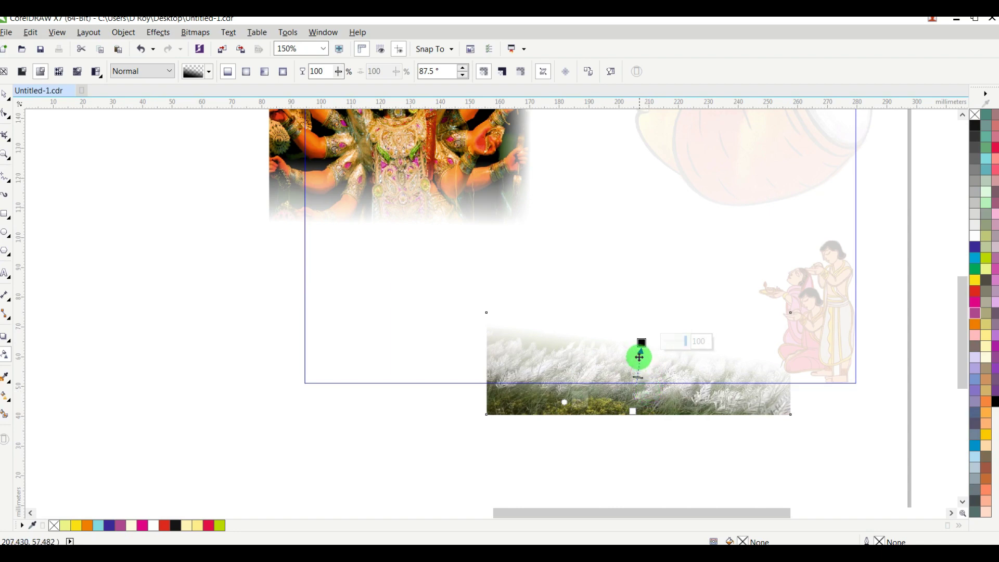
# Step: Convert the faded grass photo to a bitmap, fade its left edge with a linear transparency at about -172.9°, and finish editing the contents
pyautogui.click(203, 33)
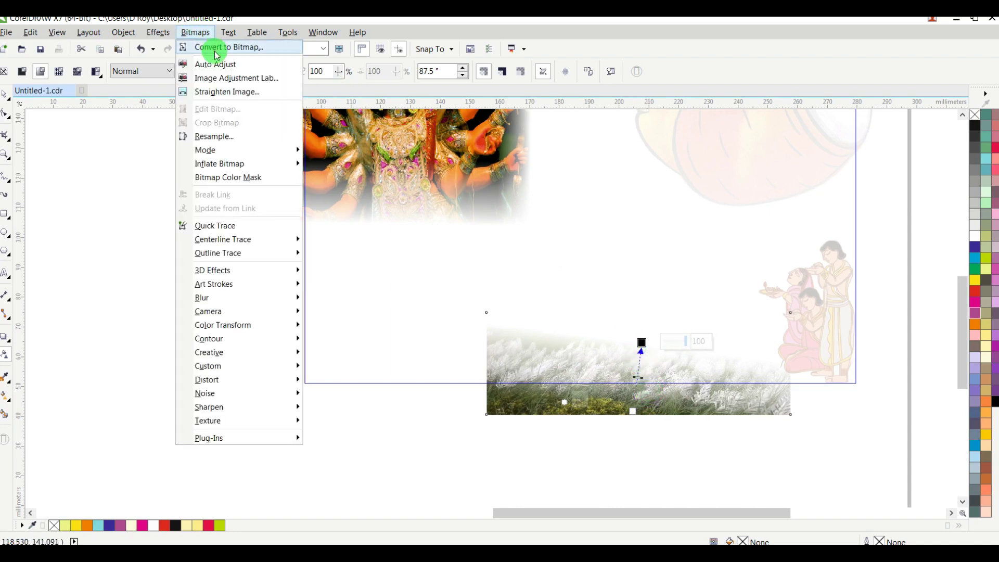
pyautogui.click(208, 46)
pyautogui.click(445, 359)
pyautogui.moveTo(565, 367); pyautogui.dragTo(502, 370)
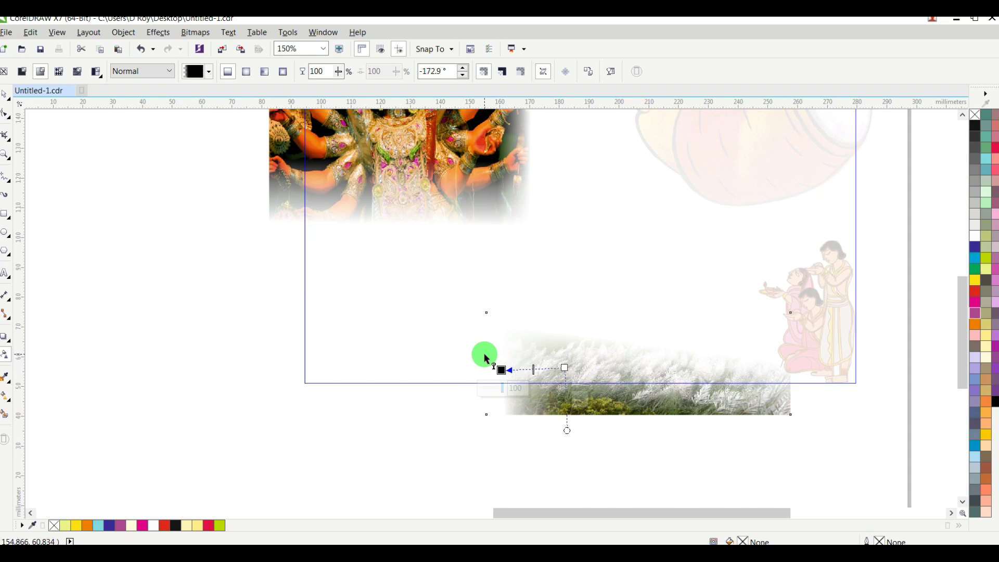
pyautogui.click(579, 398)
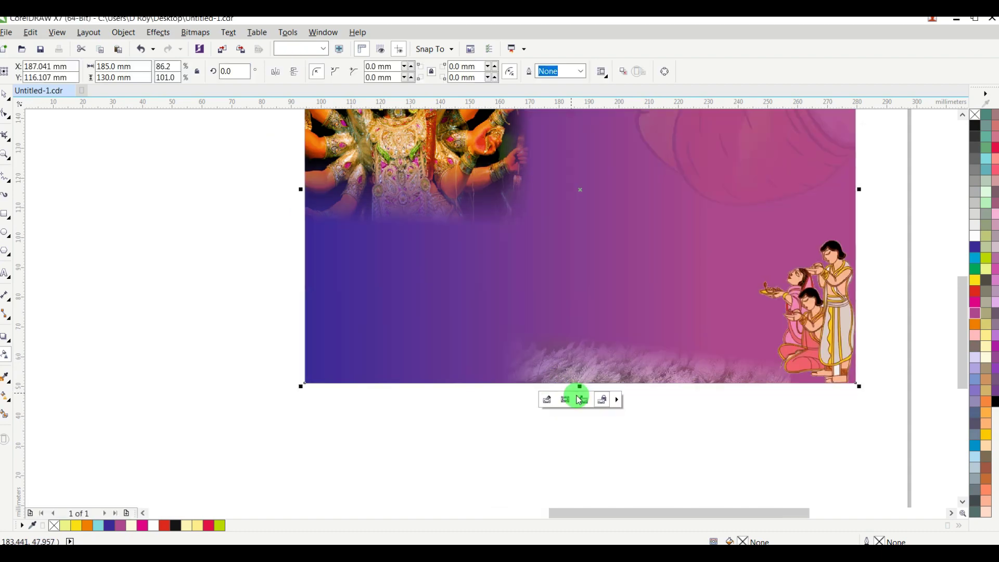
# Step: Reopen the PowerClip contents and narrow the Durga bitmap from its right side to about 81 mm wide
pyautogui.click(151, 245)
pyautogui.scroll(-2, 245, 235)
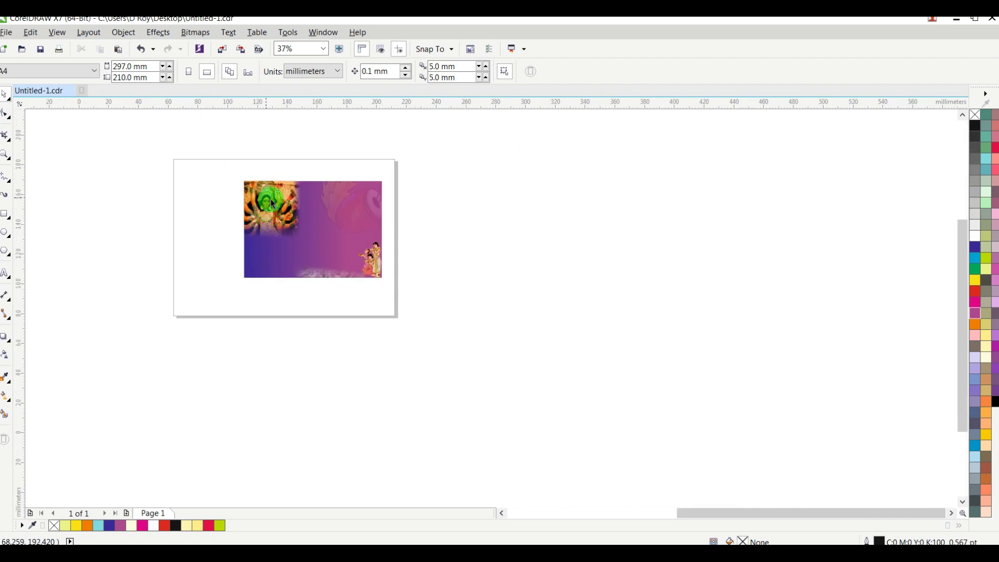
pyautogui.scroll(1, 273, 211)
pyautogui.click(280, 211)
pyautogui.click(324, 373)
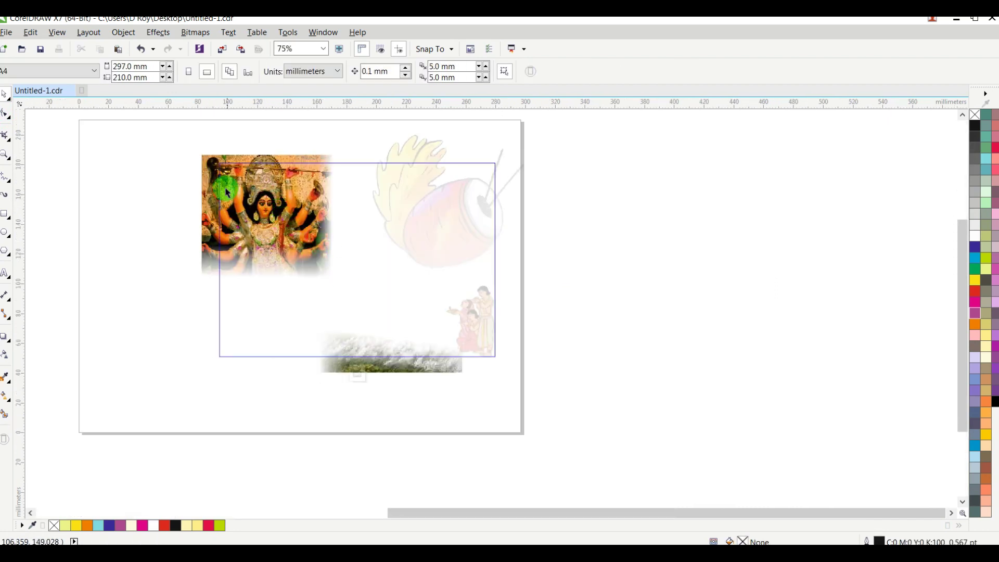
pyautogui.click(210, 183)
pyautogui.moveTo(340, 218); pyautogui.dragTo(318, 219)
pyautogui.click(589, 225)
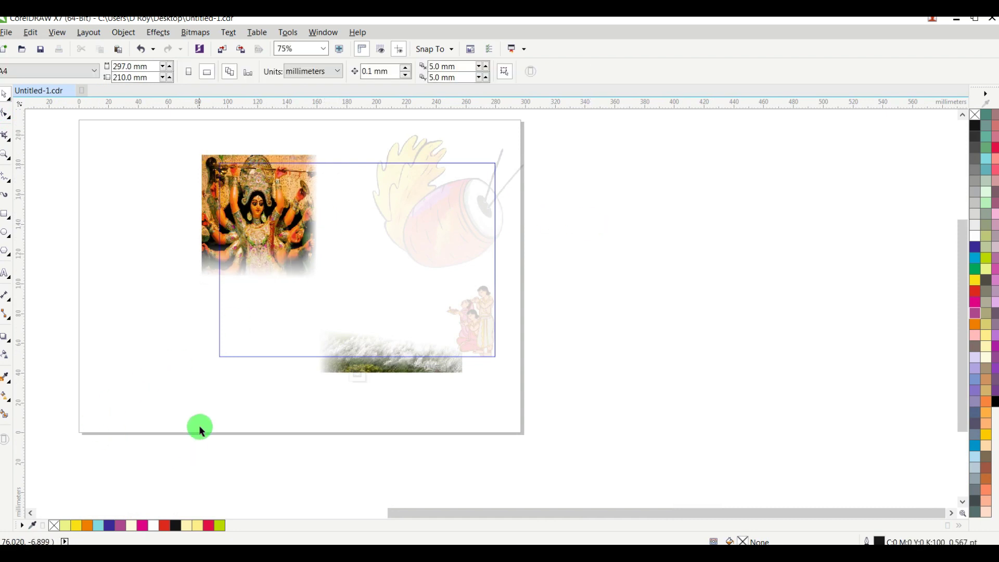
# Step: Shift the Durga bitmap slightly to the right within the frame and finish editing the PowerClip contents
pyautogui.scroll(2, 232, 190)
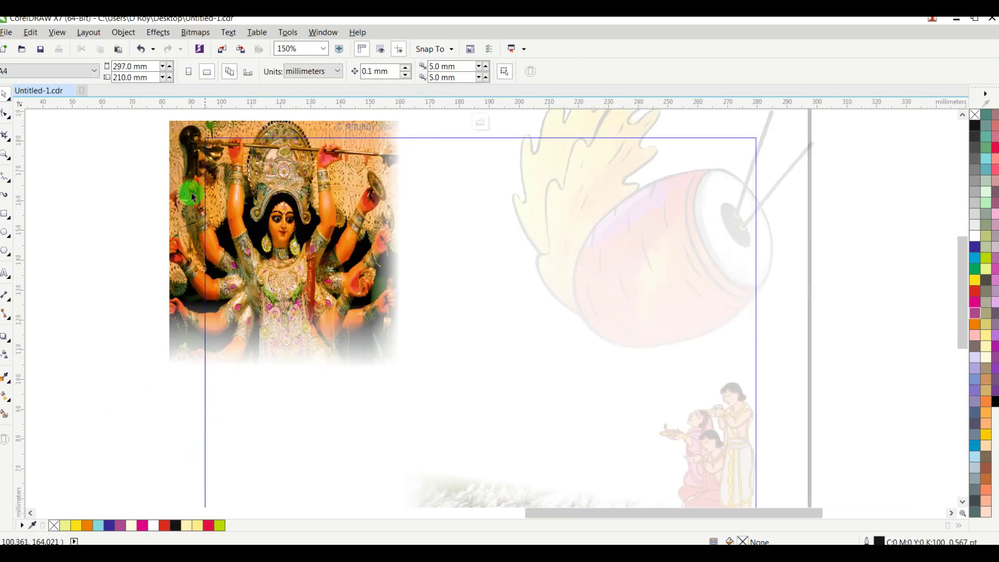
pyautogui.moveTo(182, 193); pyautogui.dragTo(190, 195)
pyautogui.scroll(-2, 297, 260)
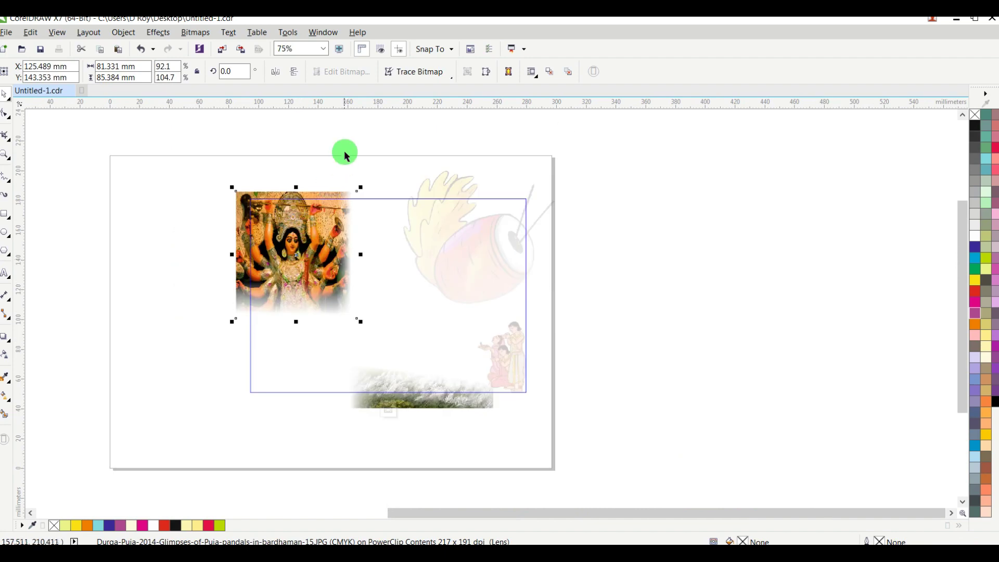
pyautogui.click(685, 273)
pyautogui.click(309, 242)
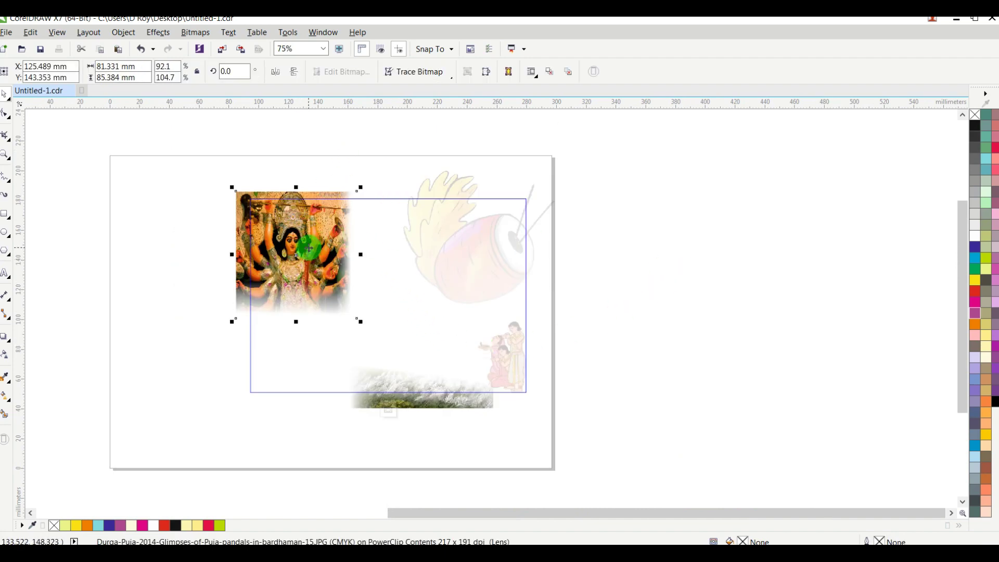
pyautogui.click(660, 295)
pyautogui.scroll(-3, 610, 296)
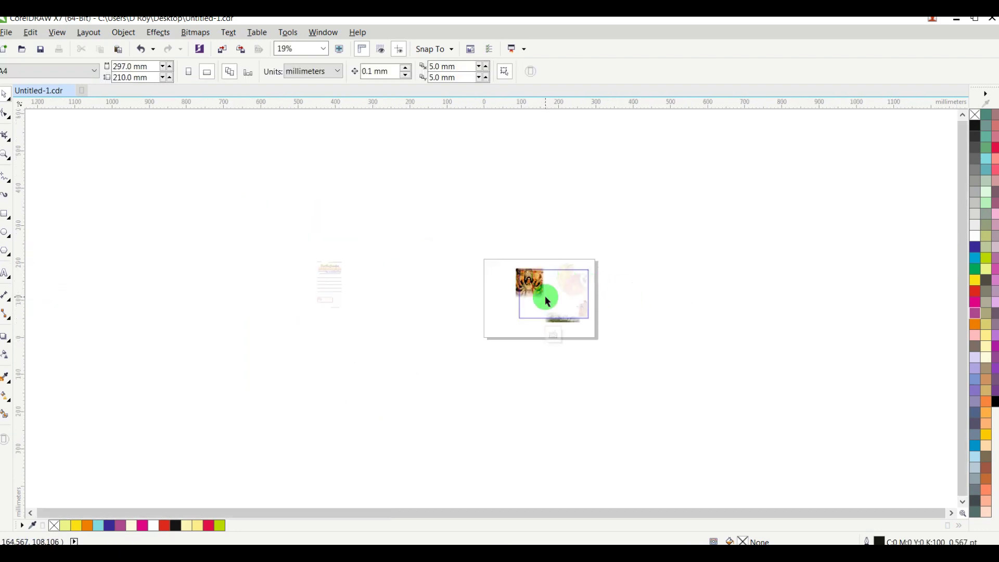
pyautogui.moveTo(568, 341); pyautogui.dragTo(569, 341)
pyautogui.scroll(2, 571, 276)
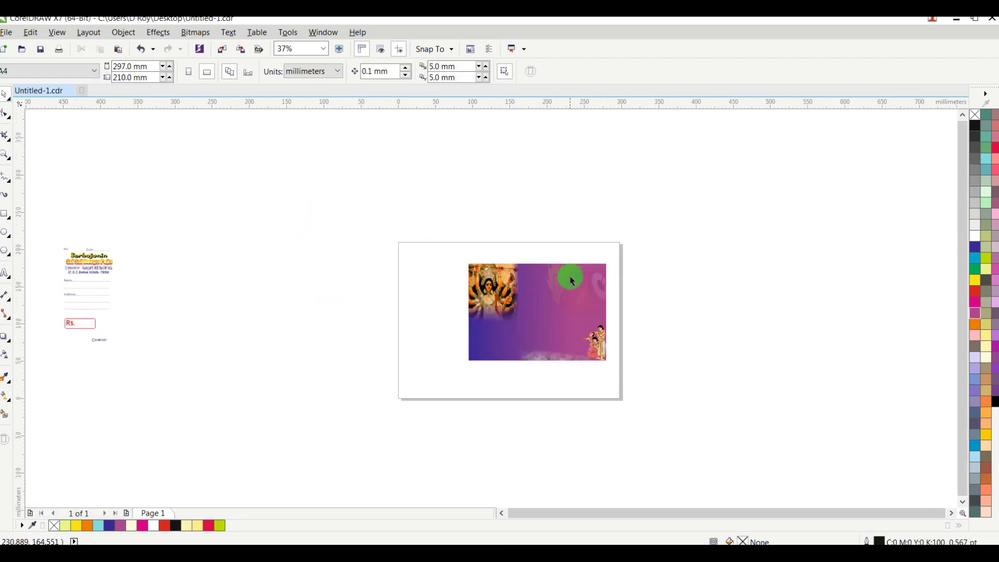
pyautogui.scroll(2, 568, 292)
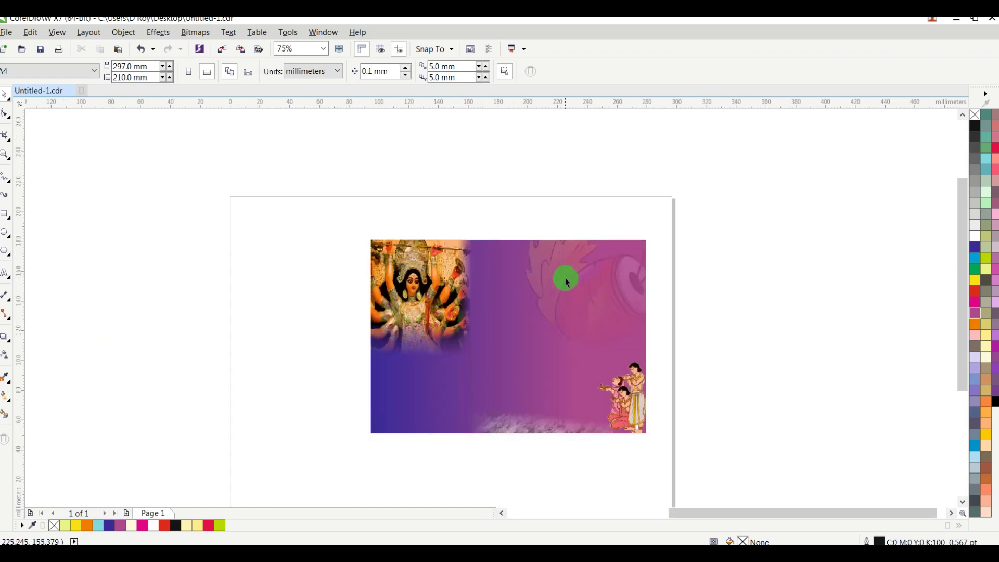
pyautogui.scroll(2, 535, 267)
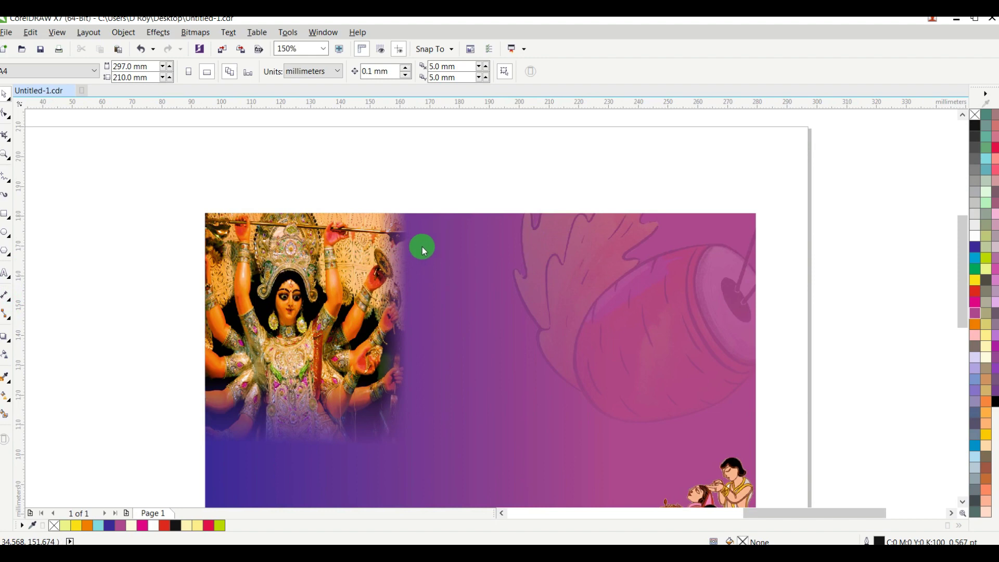
pyautogui.press('F8')
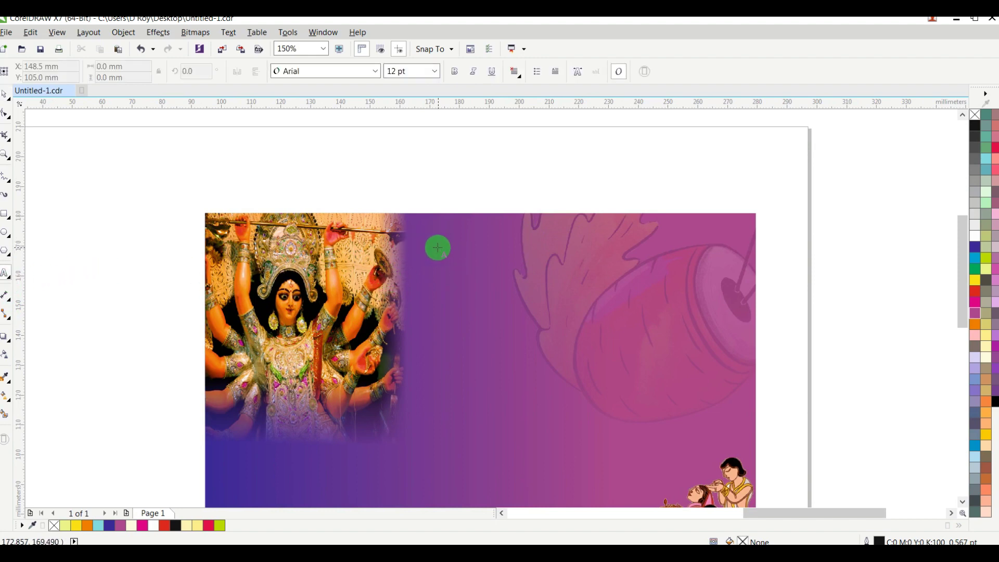
pyautogui.click(434, 249)
pyautogui.click(7, 95)
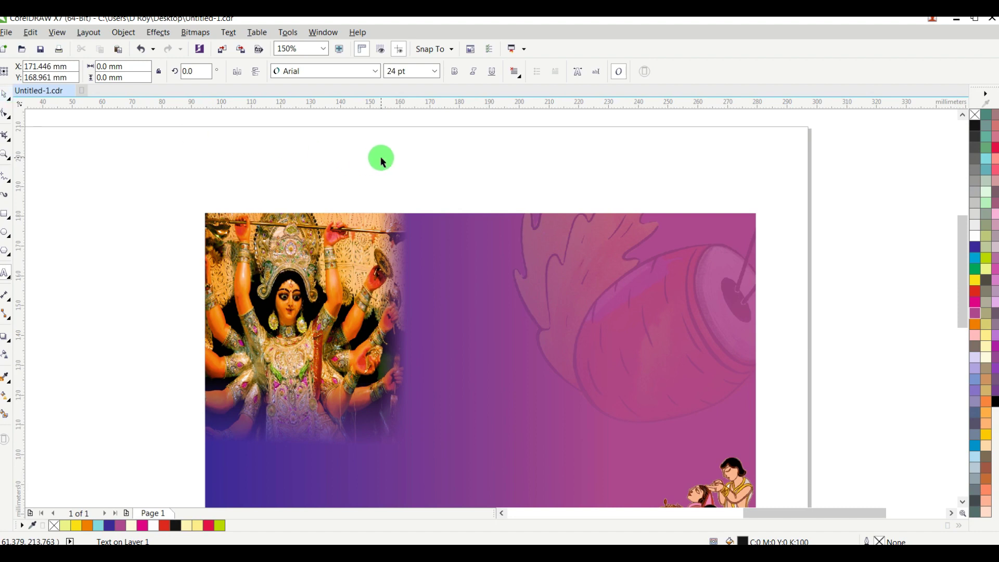
pyautogui.click(348, 158)
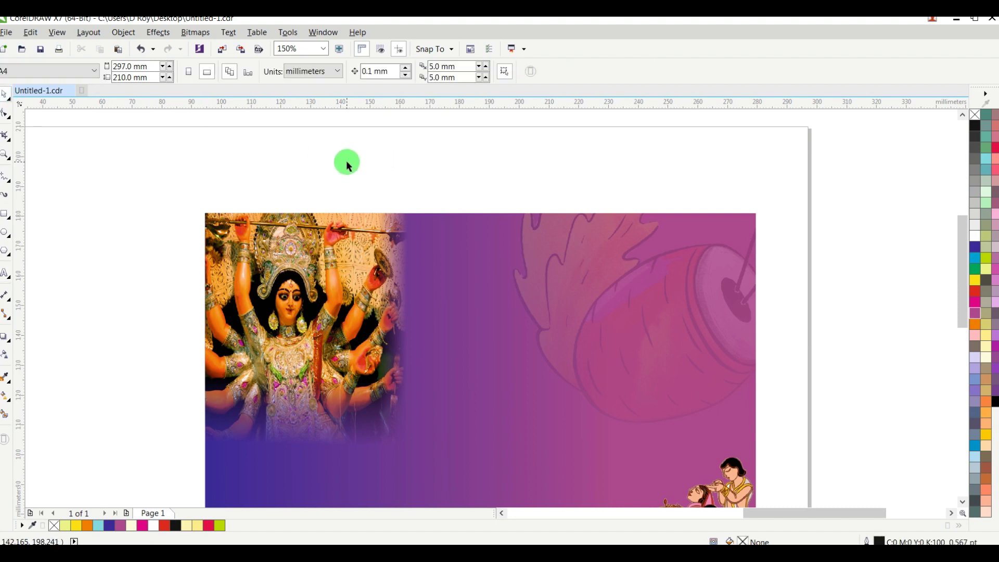
# Step: Set the document's default font size to 13 pt for both artistic text and paragraph text
pyautogui.hotkey('ctrl', 't')
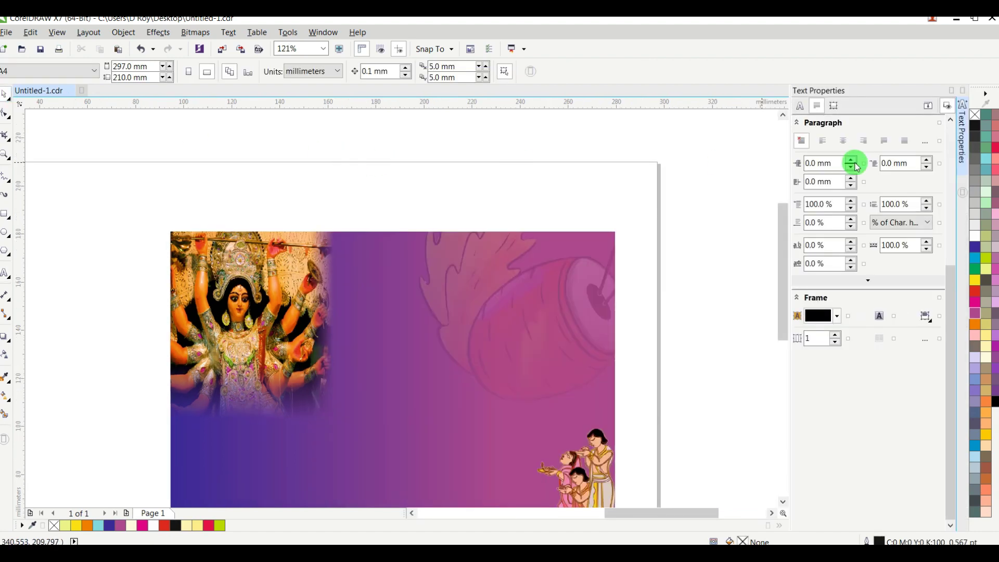
pyautogui.click(802, 106)
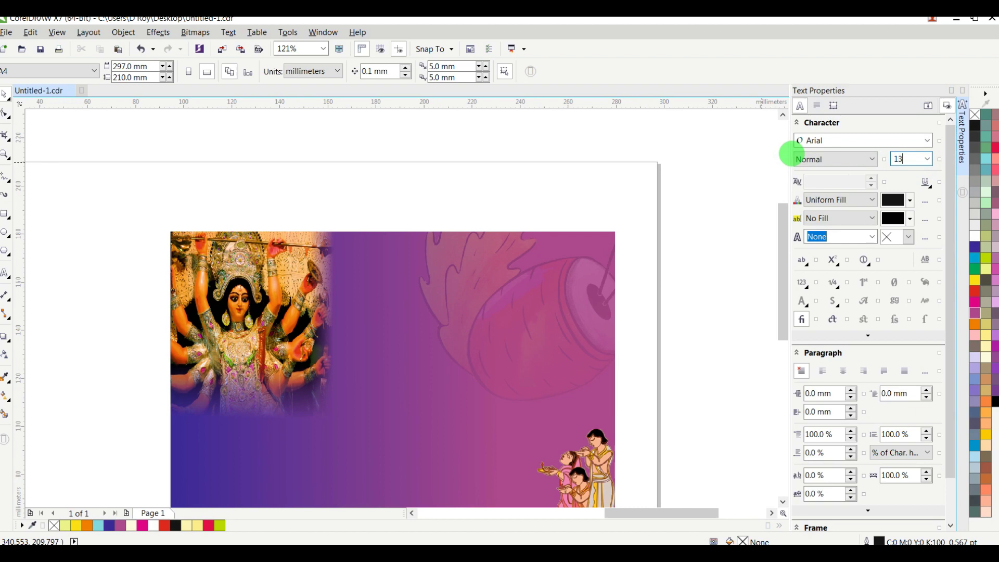
pyautogui.write('13')
pyautogui.press('Return')
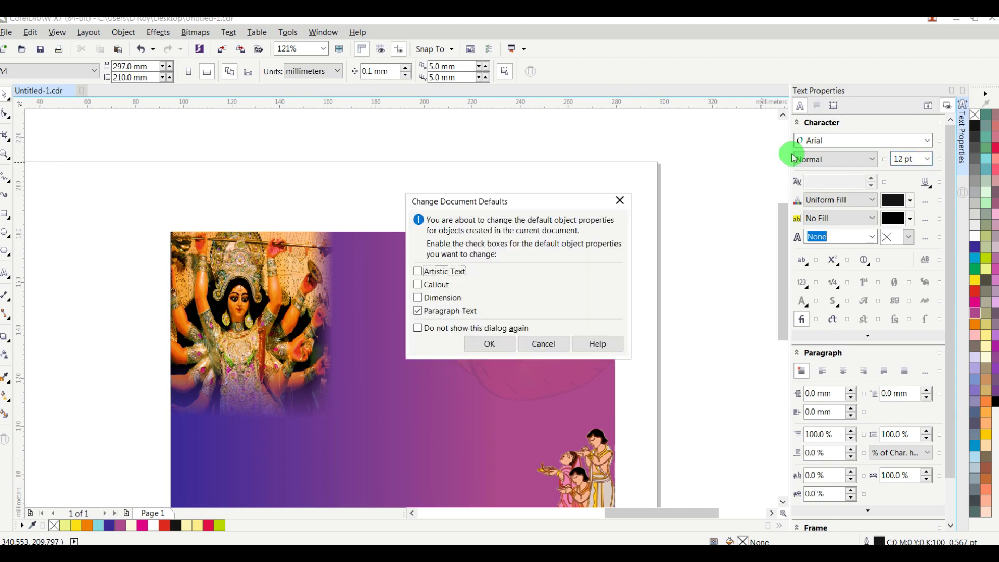
pyautogui.click(418, 272)
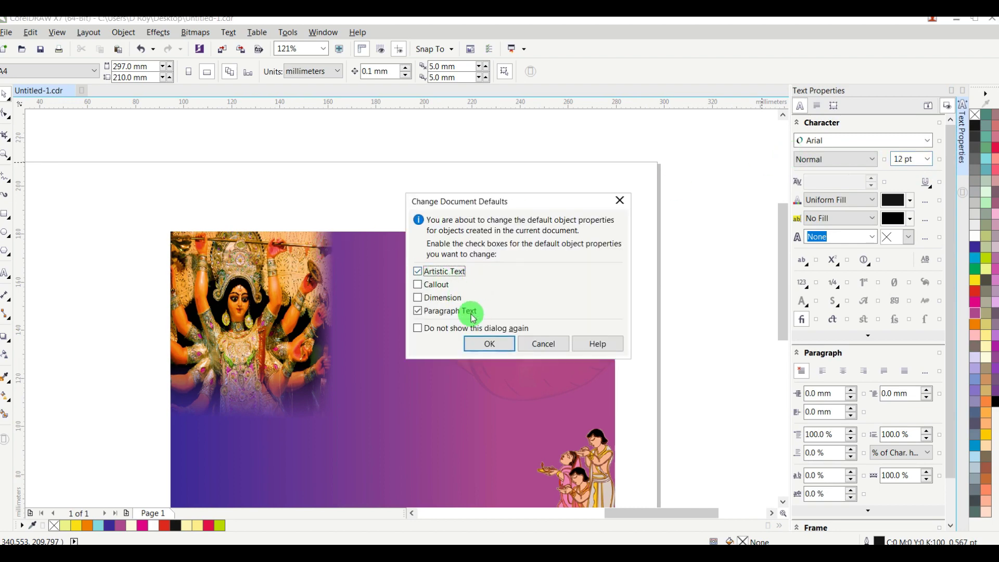
pyautogui.click(484, 346)
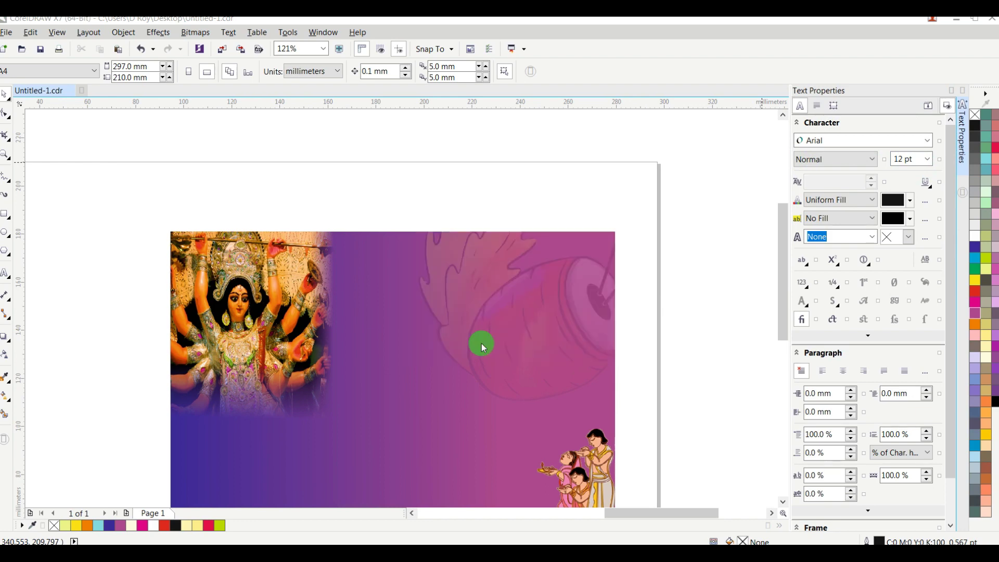
pyautogui.click(964, 94)
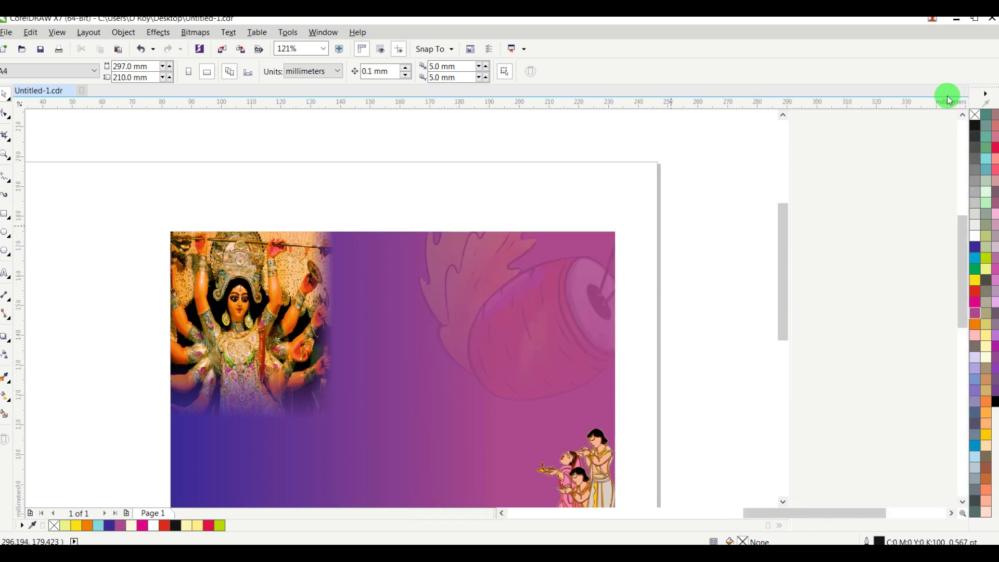
# Step: Add the artistic text "No." near the gradient rectangle's top edge, beside the Durga image, and fill it white
pyautogui.click(6, 273)
pyautogui.click(440, 249)
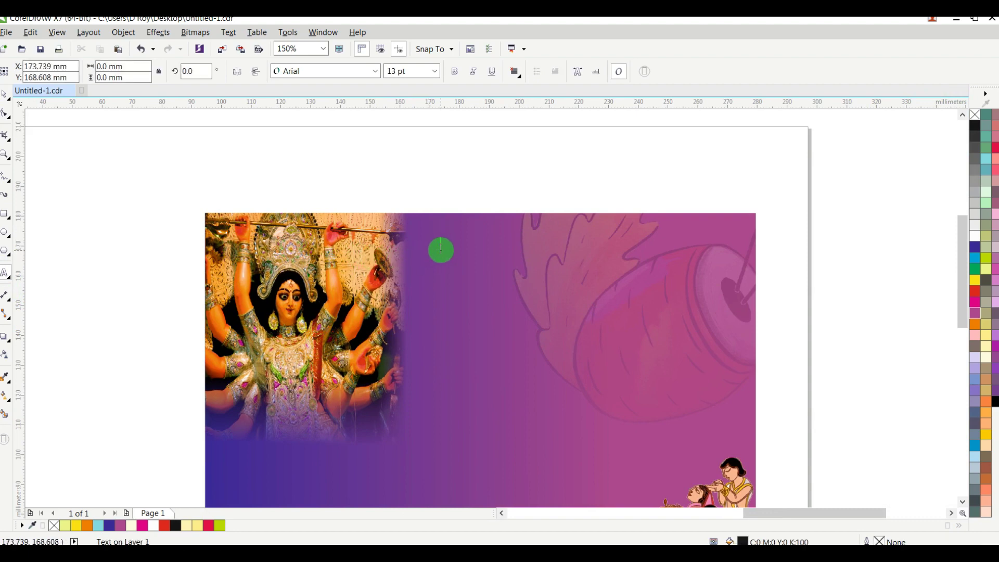
pyautogui.write('No.')
pyautogui.hotkey('ctrl', 'space')
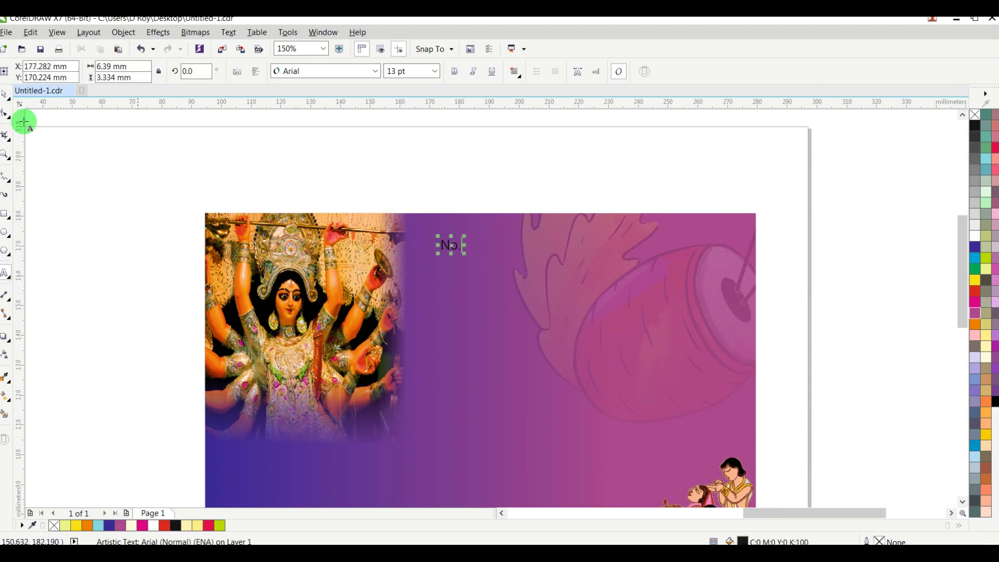
pyautogui.click(975, 236)
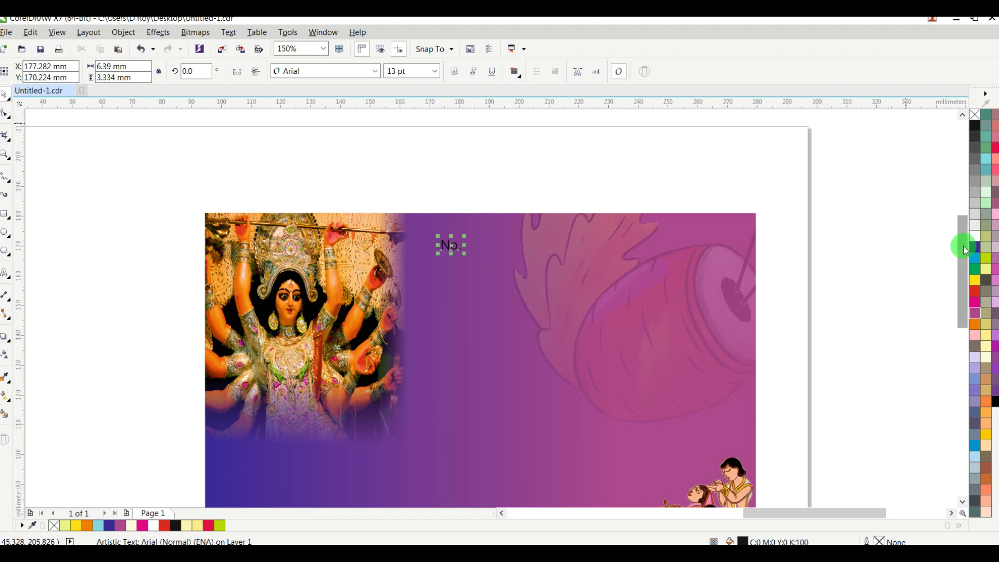
pyautogui.click(598, 225)
# Step: Move the "No." label slightly up and left, place a copy to its right, and change the copy's text to "Year :"
pyautogui.scroll(2, 598, 225)
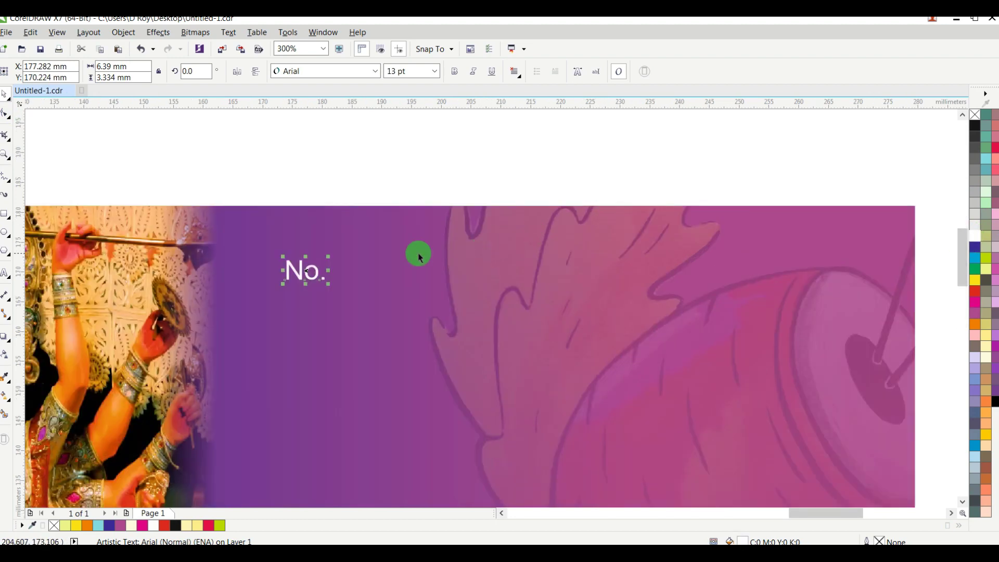
pyautogui.moveTo(309, 267); pyautogui.dragTo(460, 256)
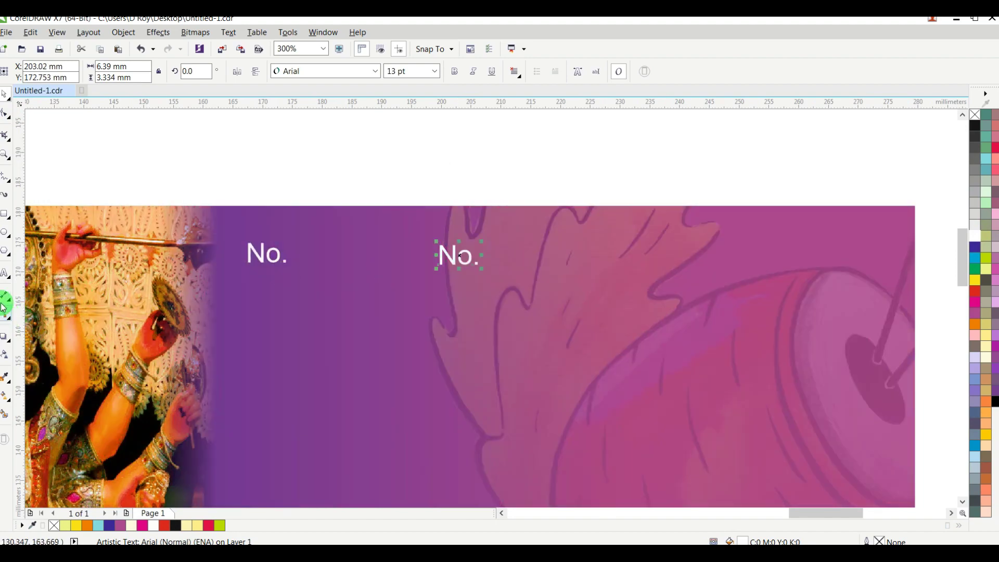
pyautogui.click(7, 275)
pyautogui.write('Year :')
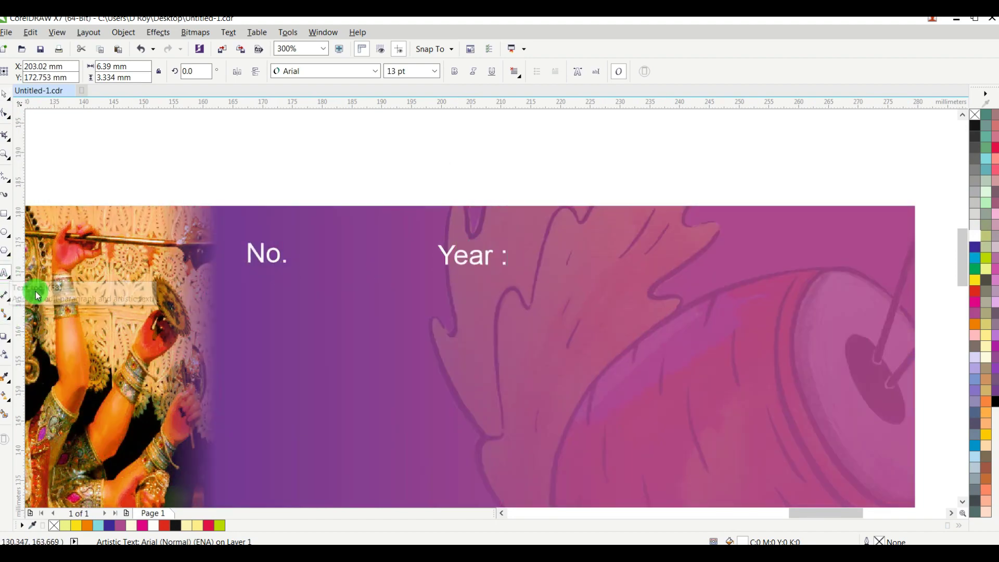
pyautogui.click(7, 95)
# Step: Copy the "Year :" label toward the rectangle's right end and replace its text with "Date" followed by a dotted line
pyautogui.click(462, 251)
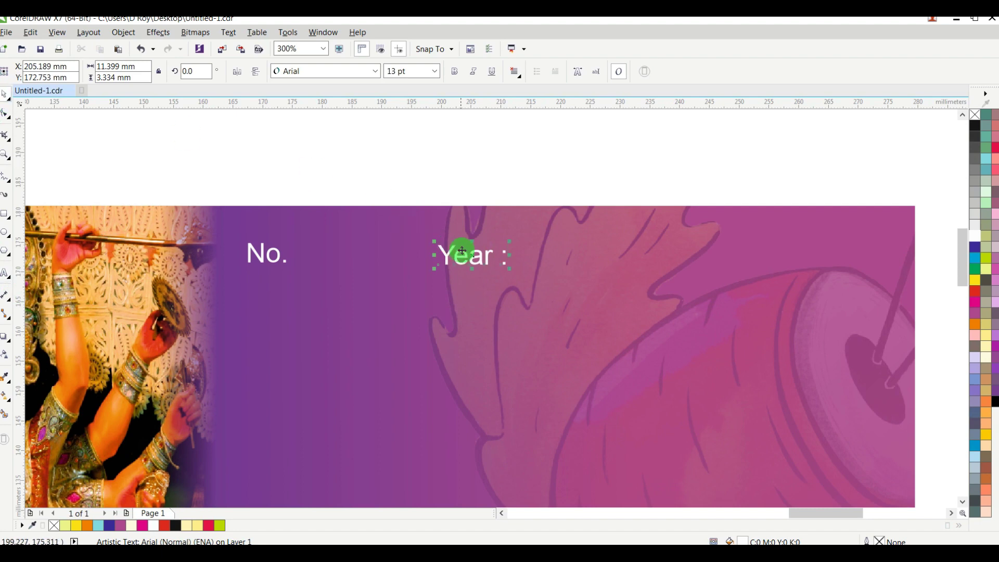
pyautogui.scroll(-2, 467, 256)
pyautogui.moveTo(467, 256); pyautogui.dragTo(577, 253)
pyautogui.click(9, 278)
pyautogui.hotkey('ctrl', 'a')
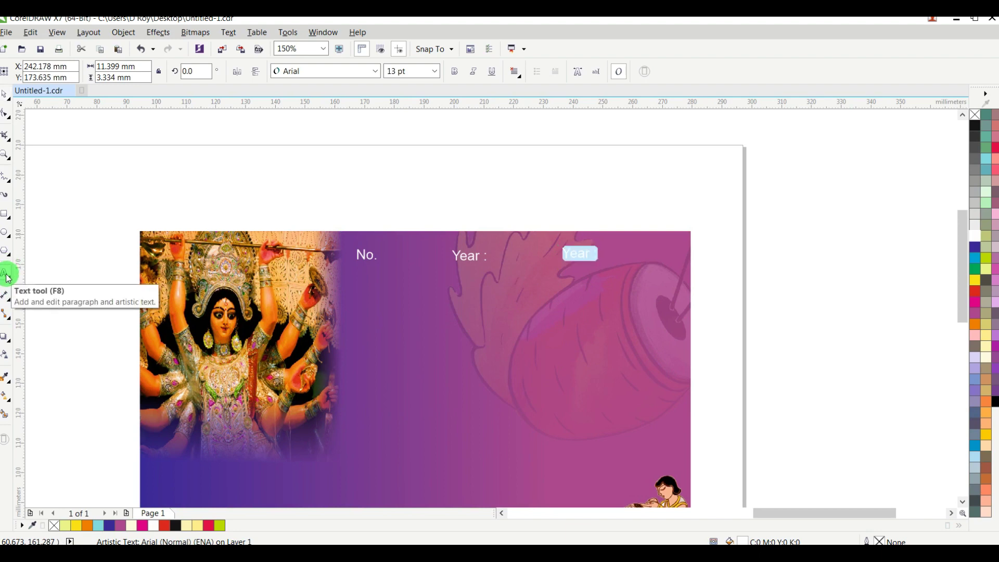
pyautogui.write('Date..................')
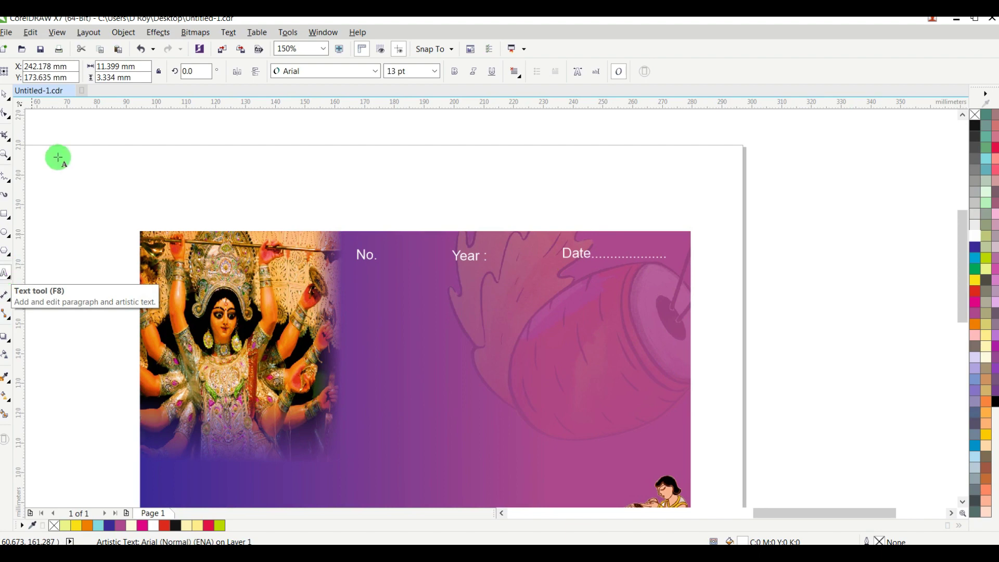
pyautogui.click(5, 104)
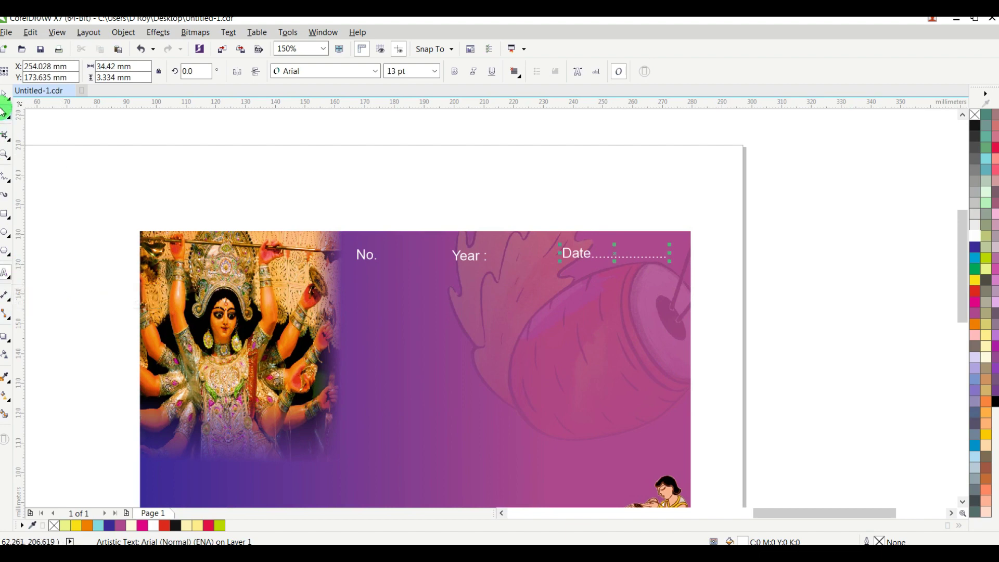
# Step: Align the No., Year and Date labels in one horizontal row and nudge them together to the right and slightly up
pyautogui.moveTo(290, 186); pyautogui.dragTo(729, 281)
pyautogui.press('e')
pyautogui.press('Right')
pyautogui.press('Right')
pyautogui.press('Right')
pyautogui.press('Right')
pyautogui.press('Right')
pyautogui.press('Right')
pyautogui.press('Right')
pyautogui.press('Right')
pyautogui.press('Right')
pyautogui.press('Right')
pyautogui.press('Right')
pyautogui.press('Right')
pyautogui.press('Right')
pyautogui.press('Right')
pyautogui.press('Right')
pyautogui.press('Right')
pyautogui.press('Right')
pyautogui.press('Right')
pyautogui.press('Right')
pyautogui.press('Right')
pyautogui.press('Up')
pyautogui.press('Up')
pyautogui.press('Up')
pyautogui.press('Up')
pyautogui.press('Up')
pyautogui.press('Up')
pyautogui.click(472, 178)
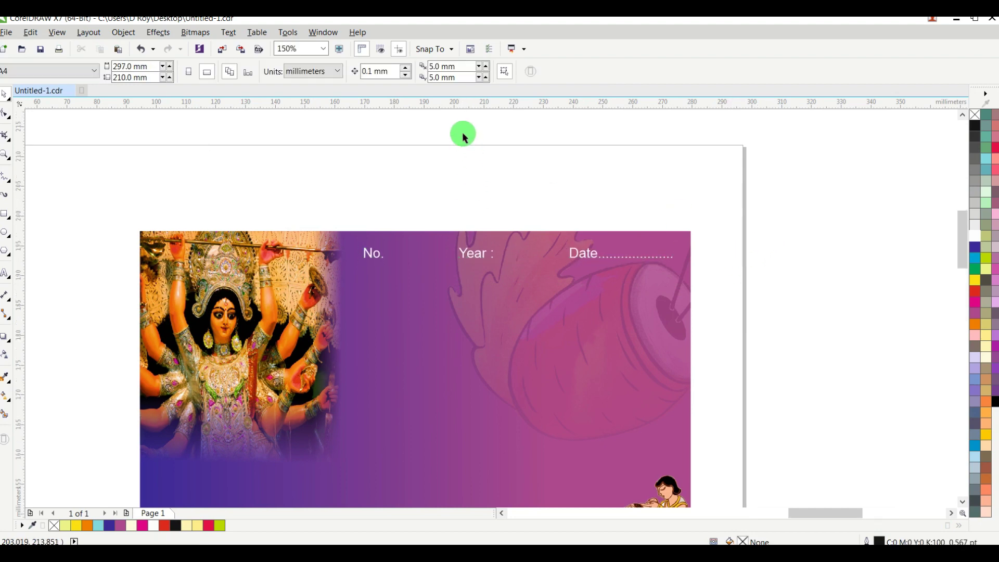
# Step: Add artistic text above the gradient rectangle with "Sarbojanin" on the first line and "Sri Sri Durga Puja" on the second
pyautogui.scroll(1, 463, 136)
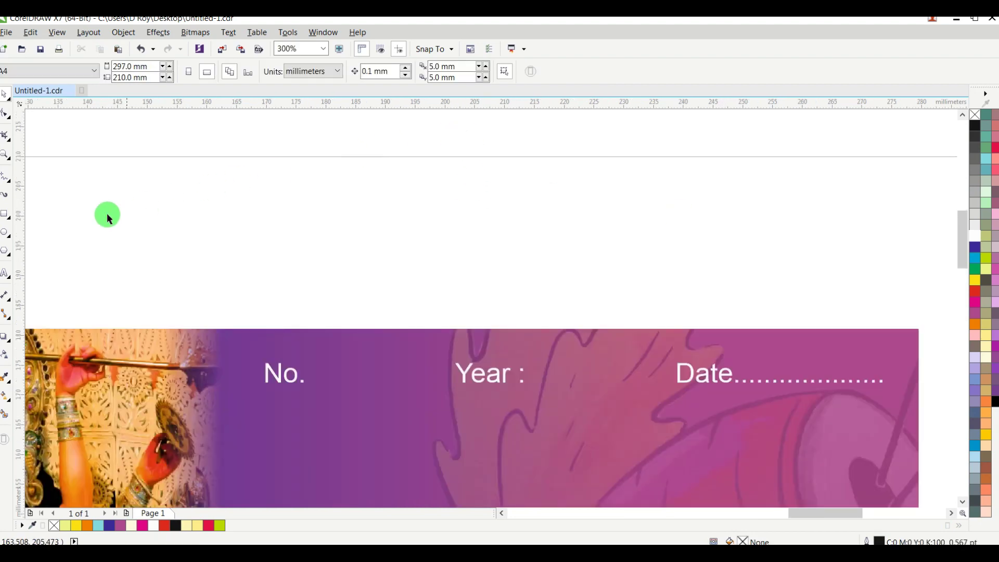
pyautogui.click(6, 274)
pyautogui.click(327, 205)
pyautogui.write('Sarbojani')
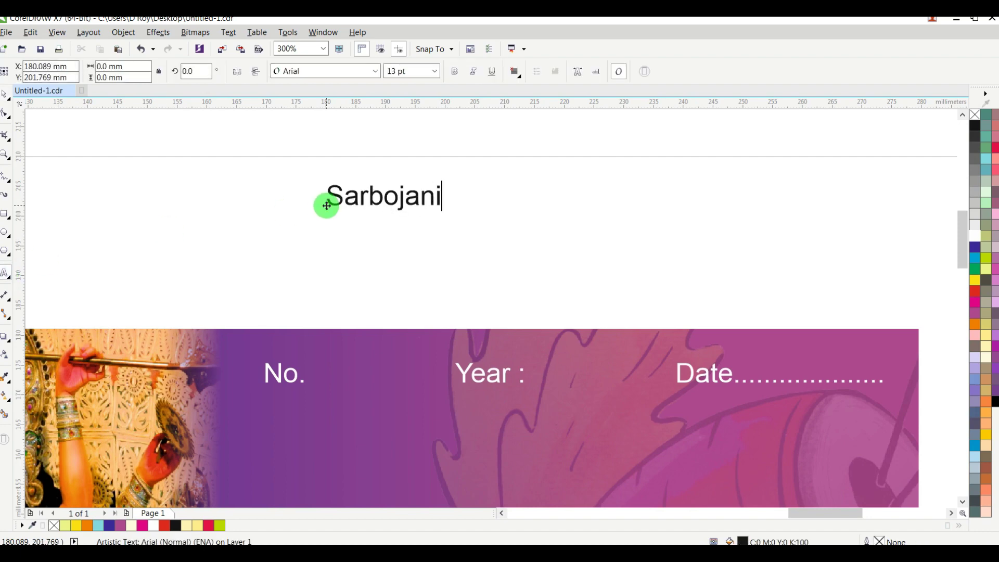
pyautogui.write('n')
pyautogui.press('Return')
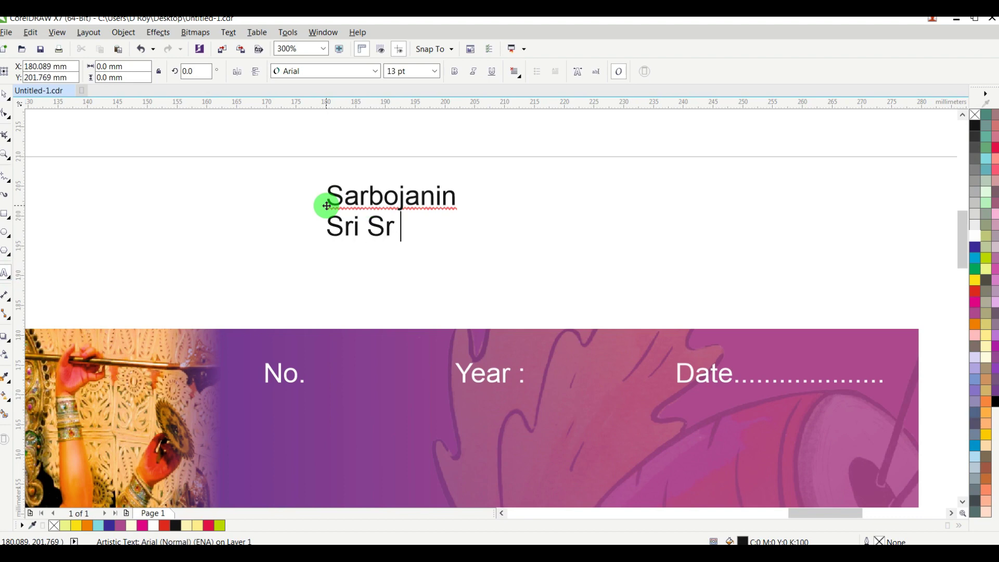
pyautogui.write('Sri Sri Durga PUj')
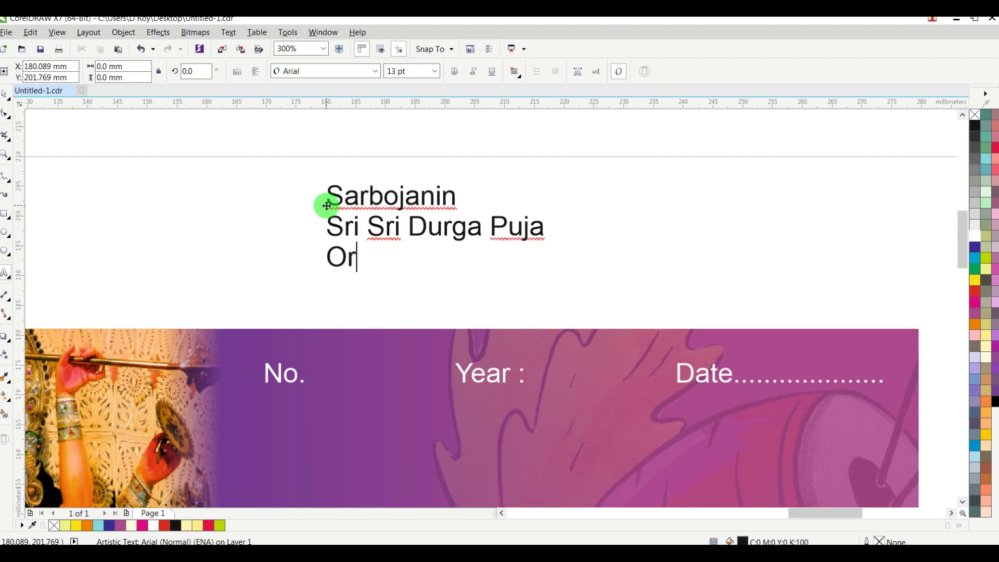
# Step: Extend the title text with the line "Organised by : Ramgarh Adhibasibrinda" and a line for the organiser's postal address
pyautogui.write('ganised by')
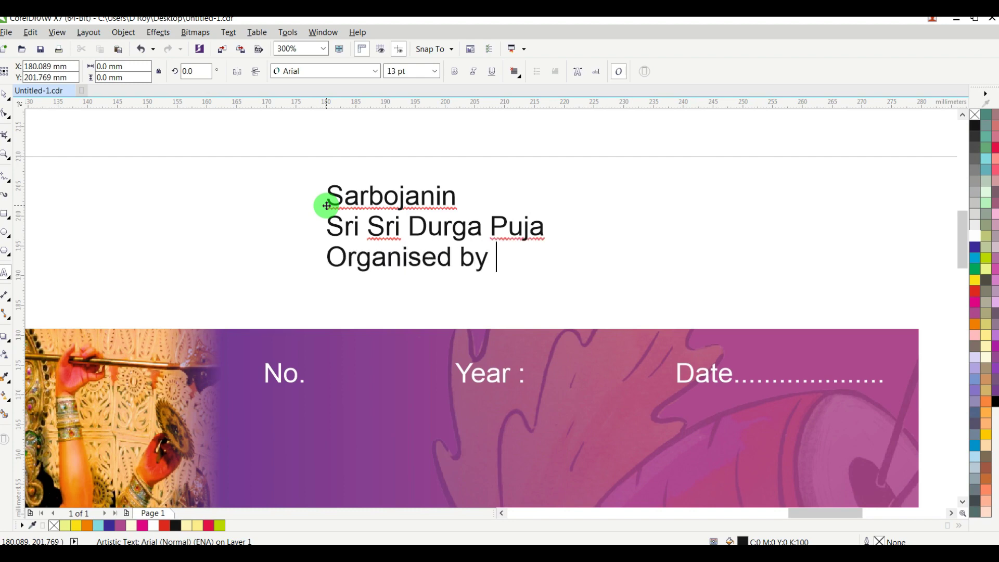
pyautogui.write(' : Ramgarh Adhibasibrinda')
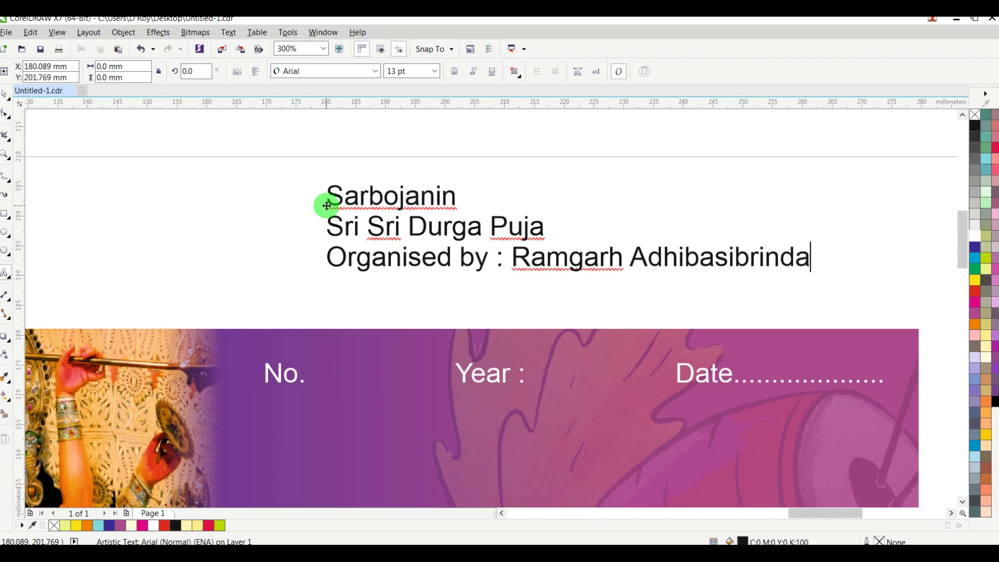
pyautogui.press('Return')
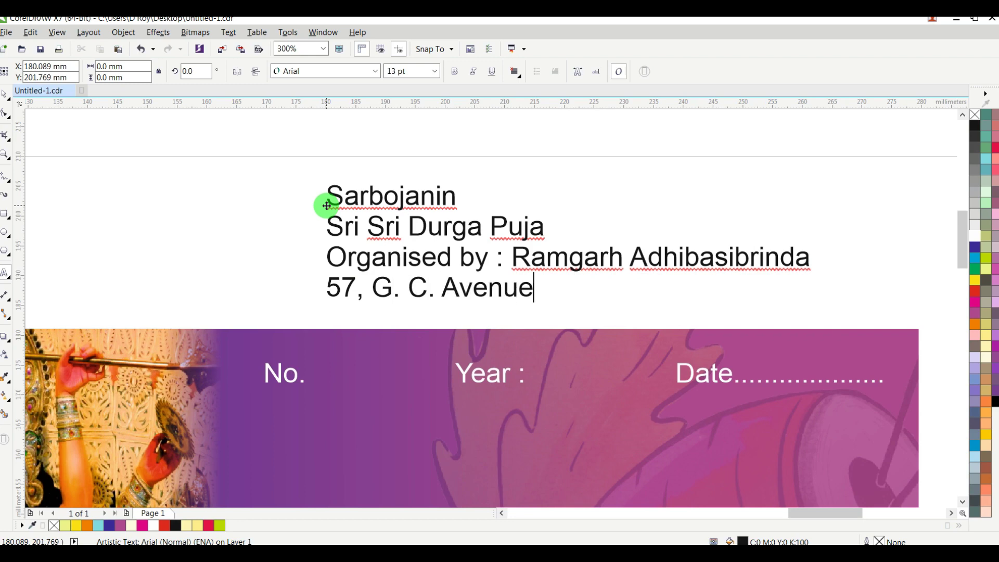
pyautogui.write('ata - 700 035')
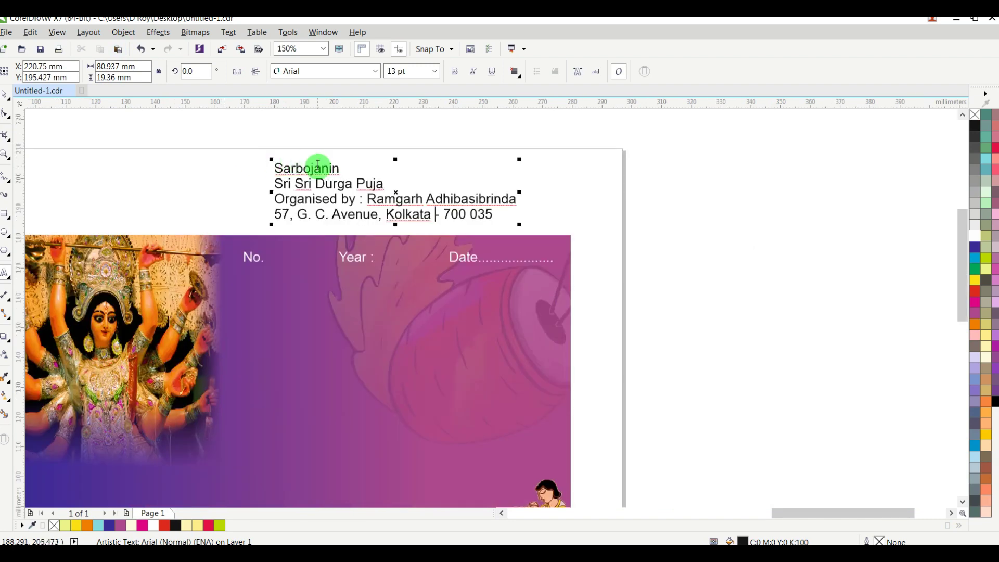
# Step: Cut the "Sarbojanin" and "Sri Sri Durga Puja" lines from the text block and place them as separate artistic text beside the rectangle
pyautogui.moveTo(393, 183); pyautogui.dragTo(274, 167)
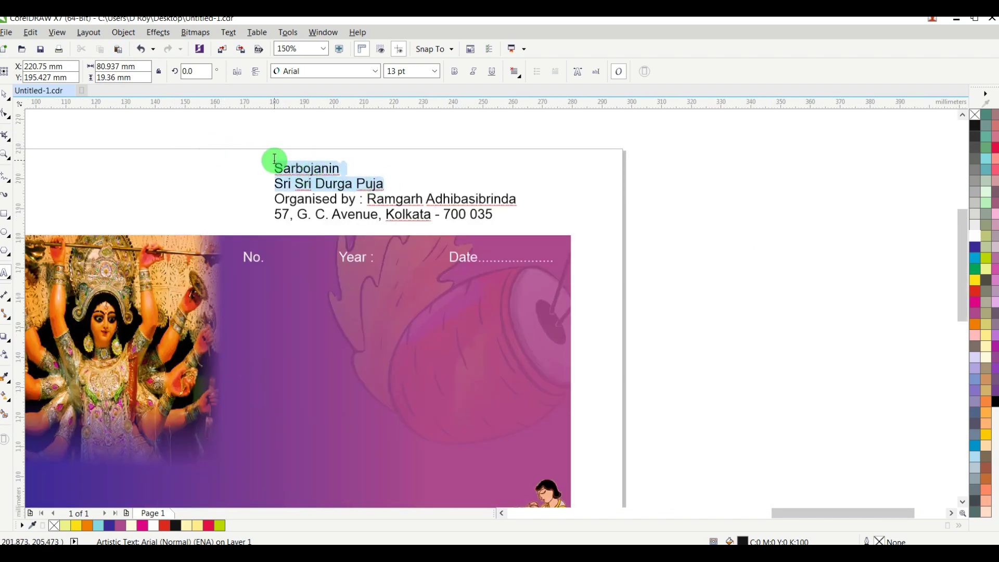
pyautogui.press('Delete')
pyautogui.press('Delete')
pyautogui.click(617, 326)
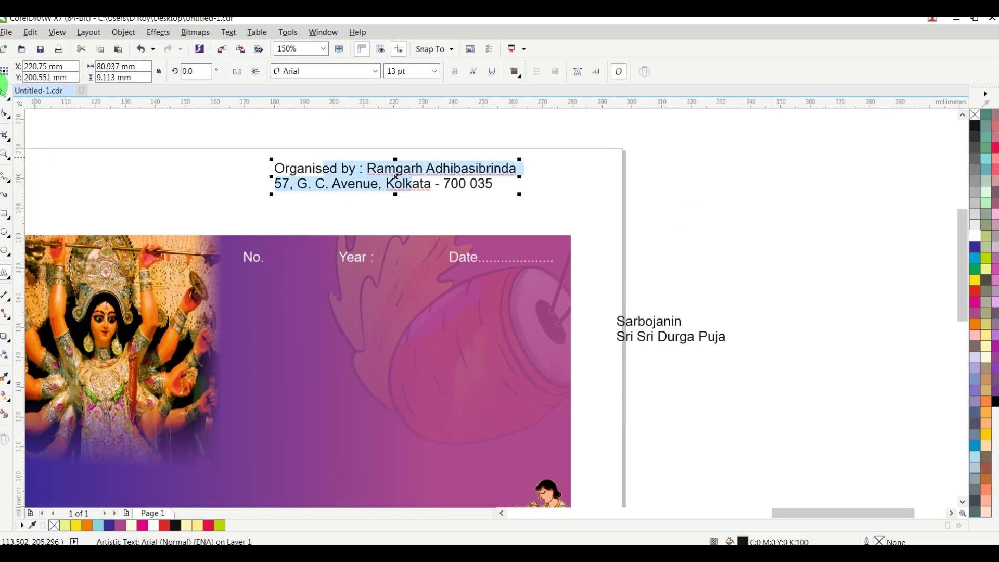
# Step: Break the two title lines apart, move "Sarbojanin" below the No. and Year labels, and enlarge it to about 45 mm wide
pyautogui.click(5, 98)
pyautogui.click(692, 260)
pyautogui.click(650, 322)
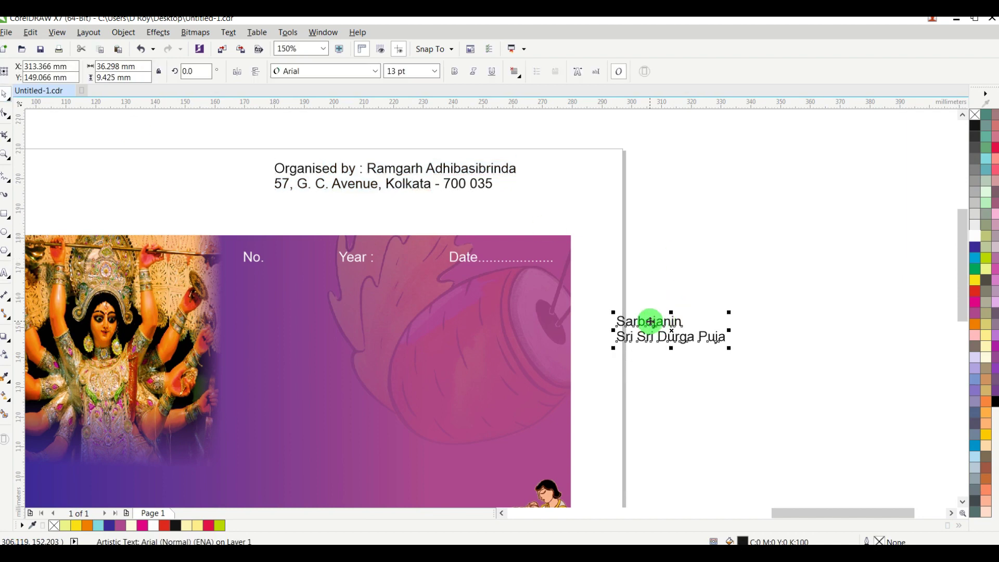
pyautogui.moveTo(651, 322); pyautogui.dragTo(326, 283)
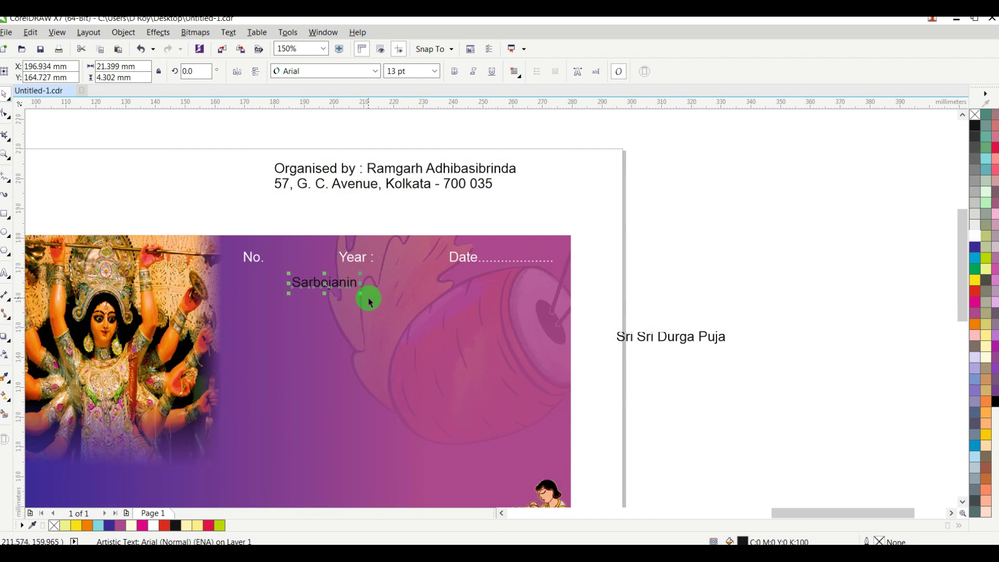
pyautogui.moveTo(362, 293); pyautogui.dragTo(430, 308)
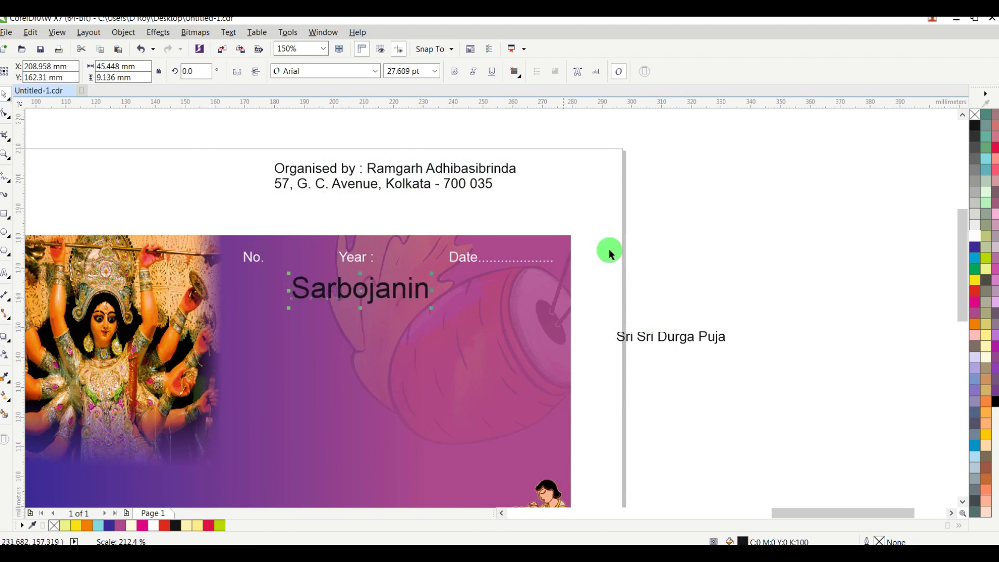